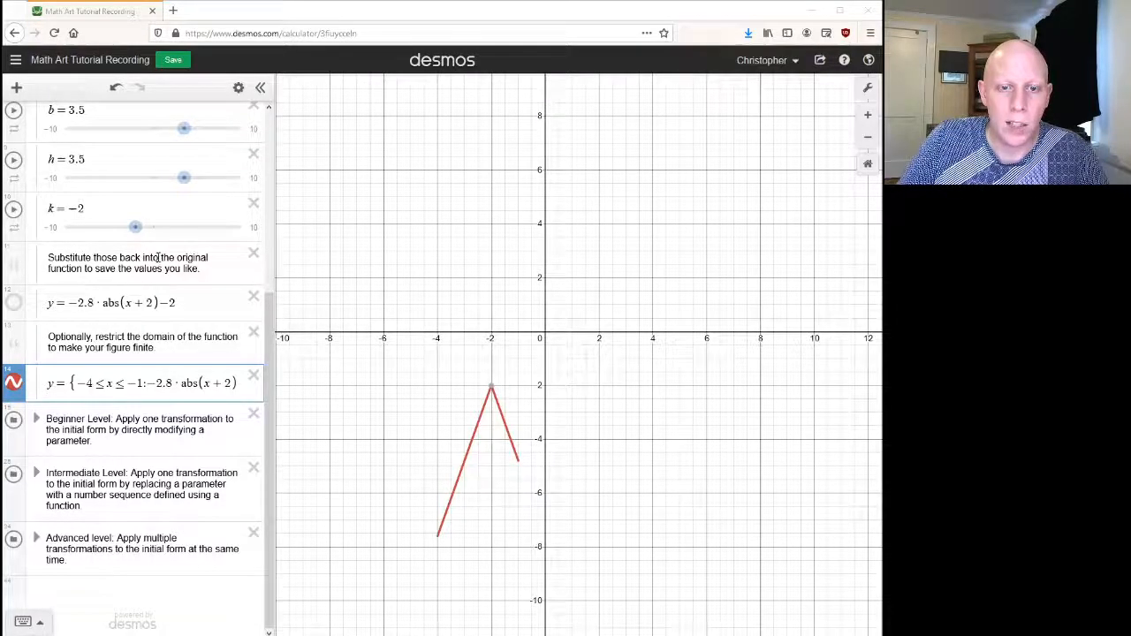
- Collapse the folder on creating an initial form and expand the Beginner Level folder
scroll(150, 294, up, 5)
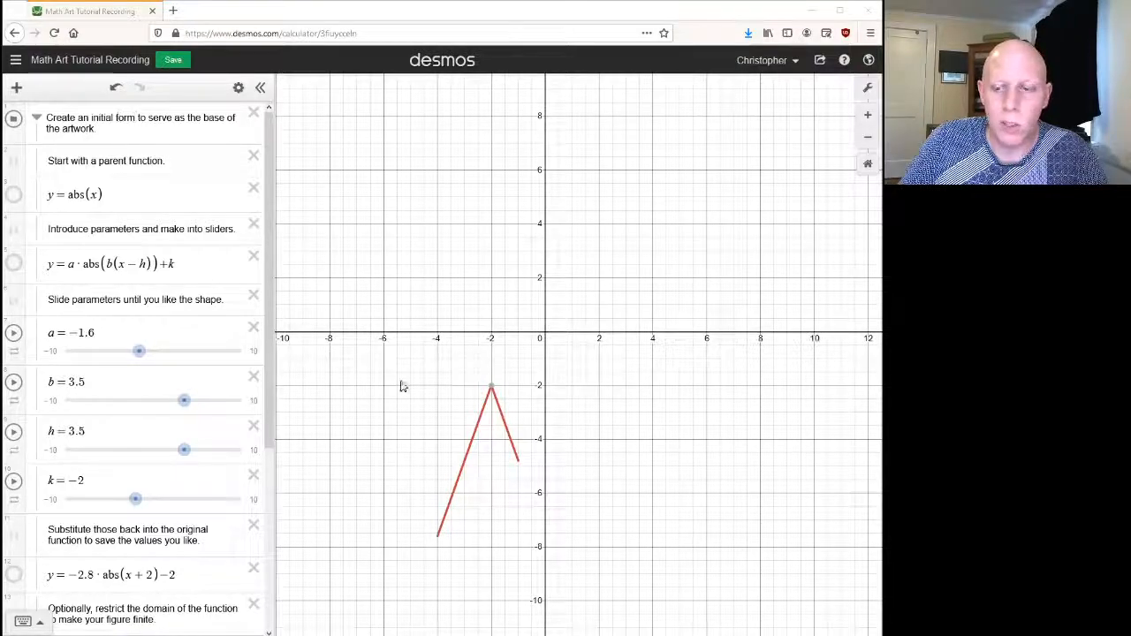
scroll(159, 252, down, 3)
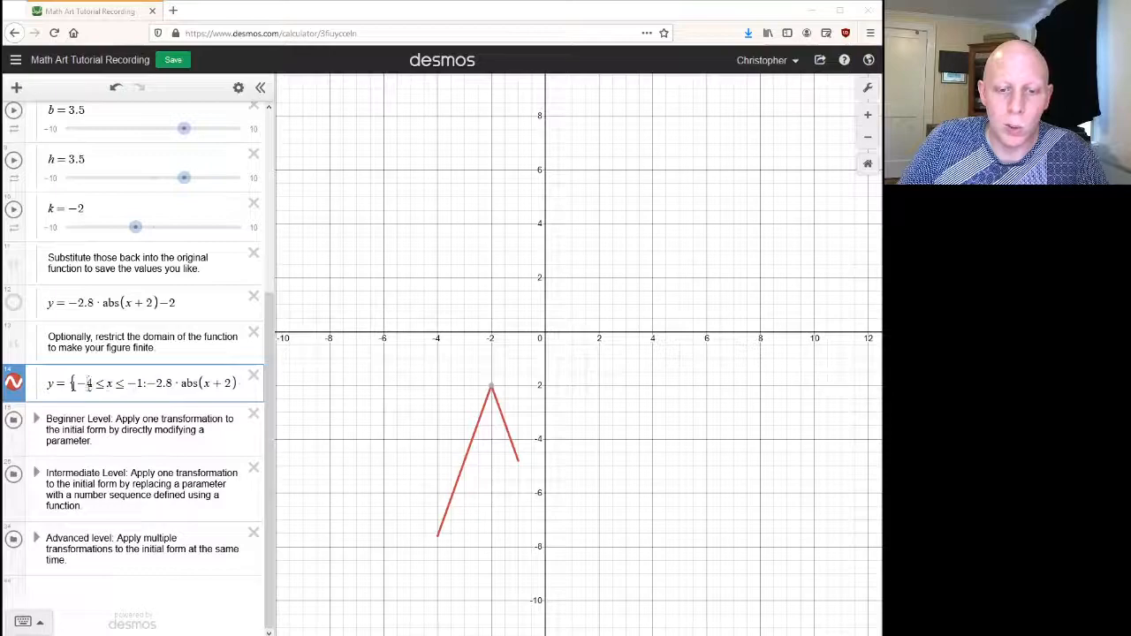
scroll(89, 382, up, 5)
click(35, 117)
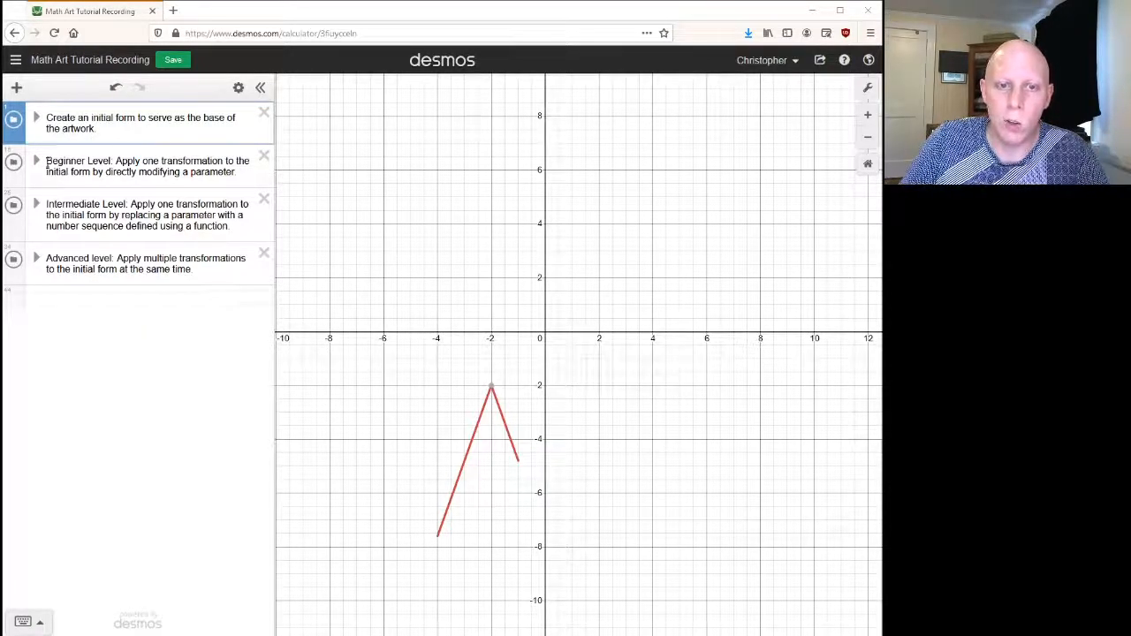
click(36, 159)
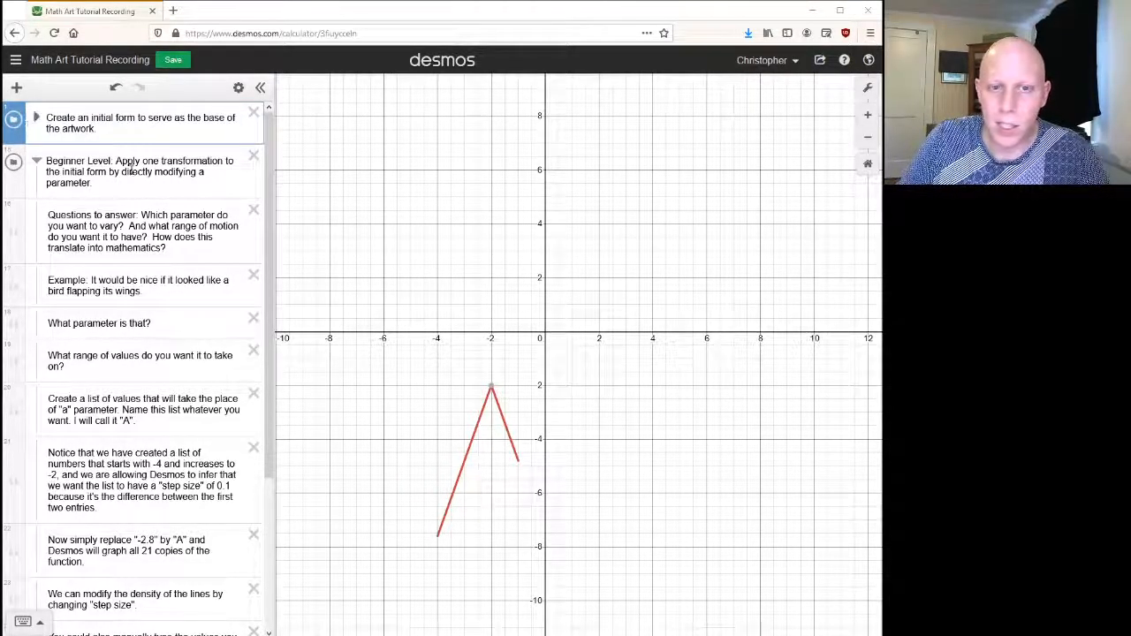
- Reopen the initial form folder, graph y = a·abs(b(x−h))+k, and set its sliders to a = −2.8, b = 1 and h = −2
click(37, 121)
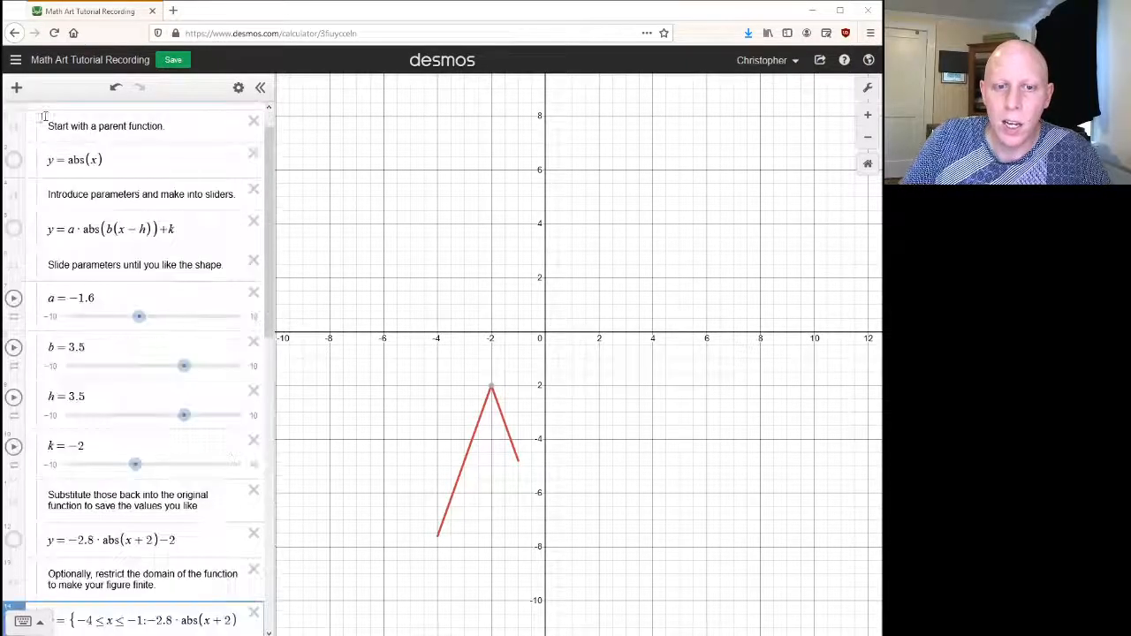
click(15, 231)
drag(139, 323, 130, 322)
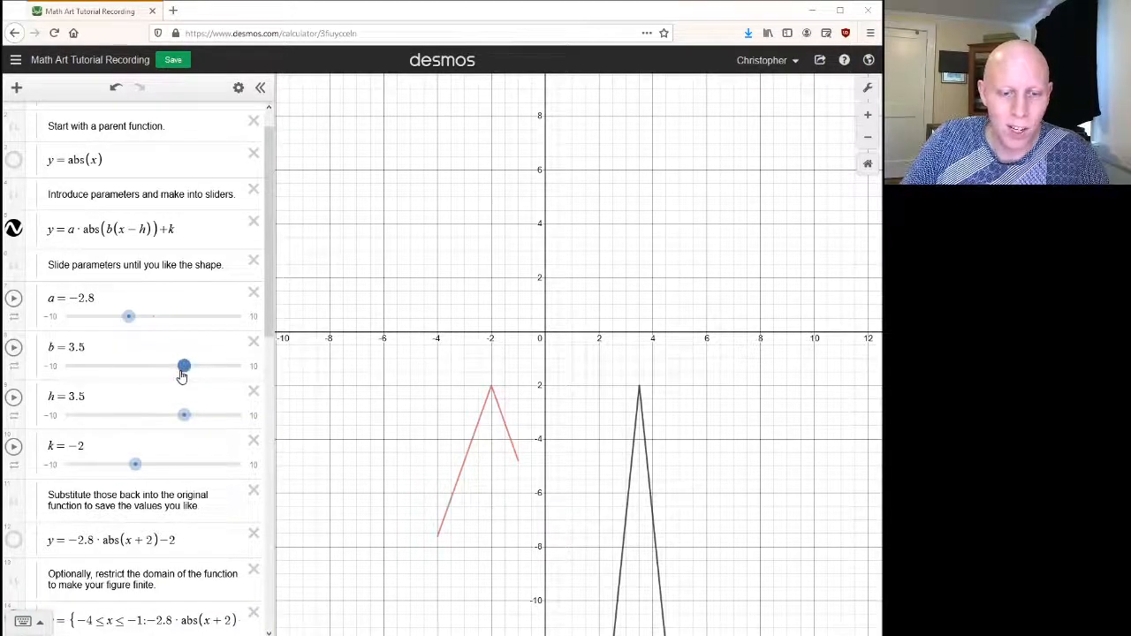
drag(184, 369, 163, 372)
drag(184, 415, 135, 422)
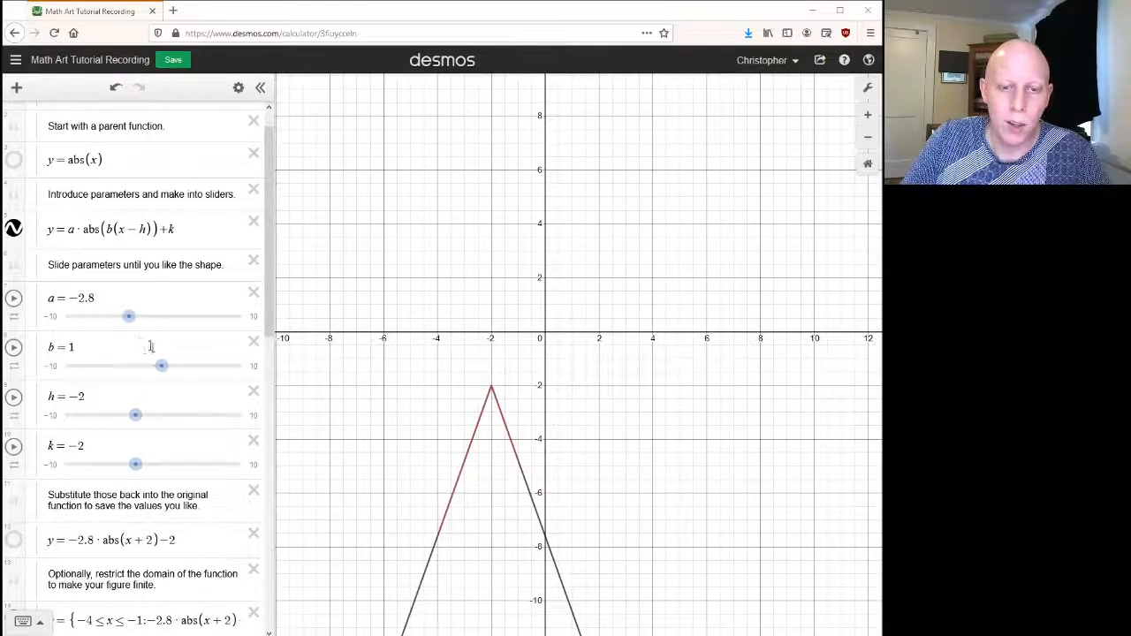
- Preview how varying slider a moves the parameterized function, return it to −2.8, and hide that function's graph
scroll(101, 442, down, 4)
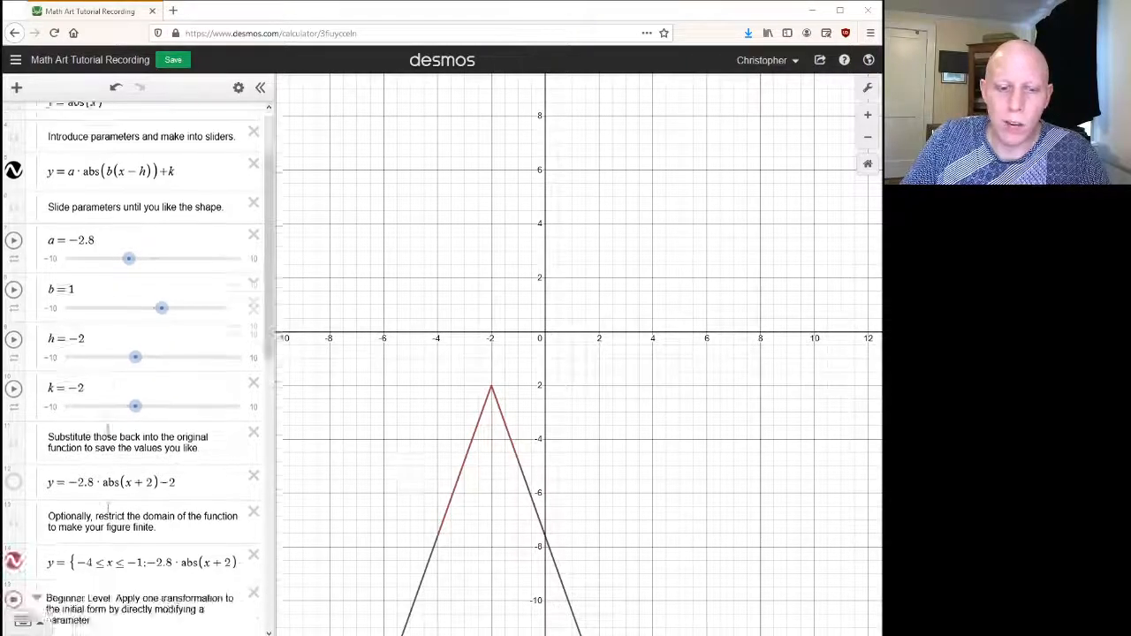
mouse_move(133, 404)
mouse_down()
mouse_move(107, 412)
mouse_move(124, 413)
mouse_up()
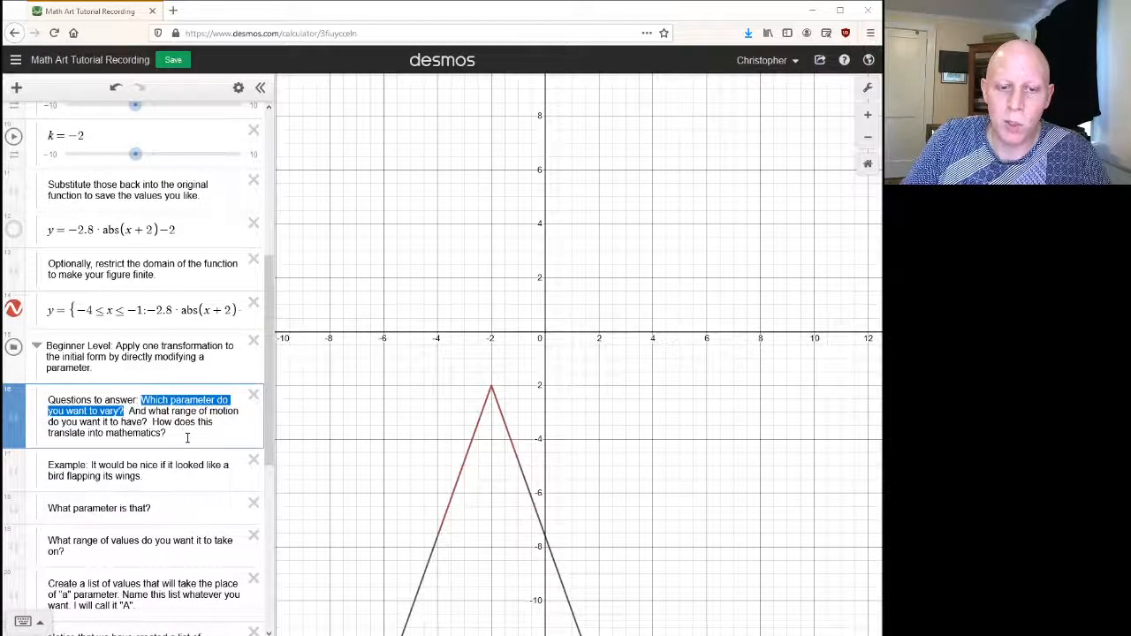
scroll(187, 438, up, 4)
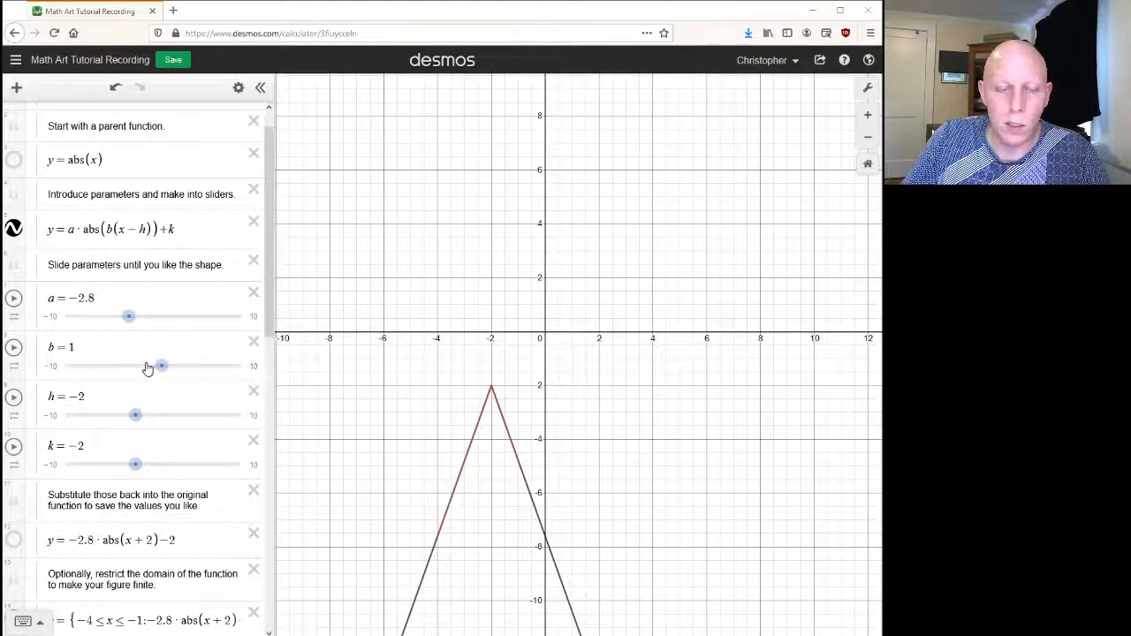
mouse_move(130, 320)
mouse_down()
mouse_move(165, 322)
mouse_move(102, 315)
mouse_move(146, 320)
mouse_move(118, 319)
mouse_move(131, 319)
mouse_up()
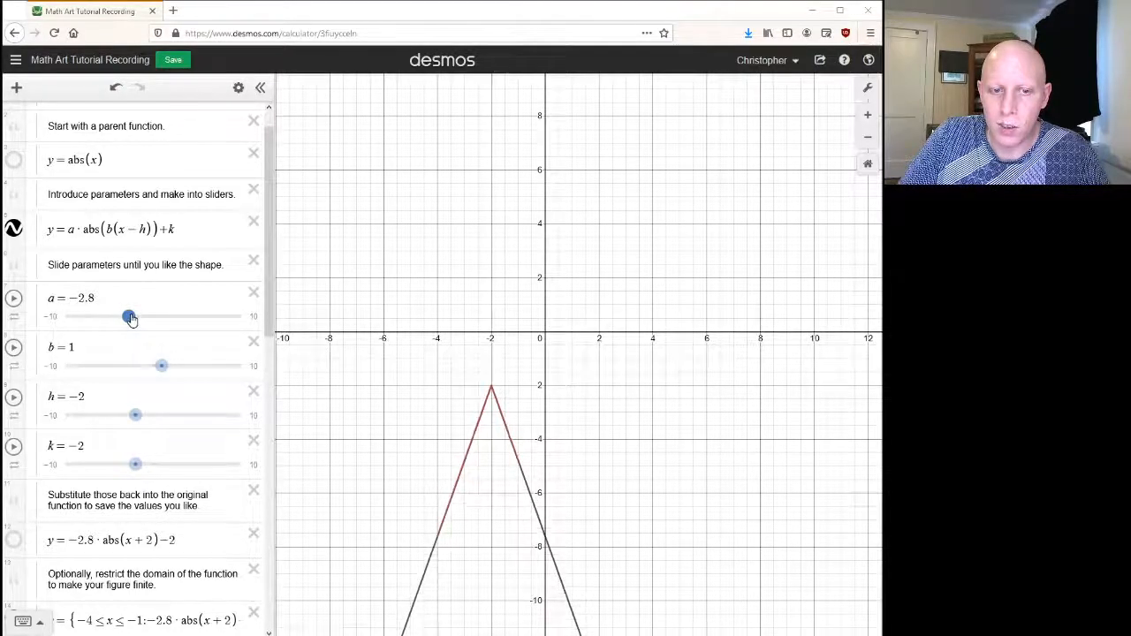
click(20, 232)
- Answer the Beginner Level notes by adding ("a") to the parameter question and (-4 -> -2) to the range of values question
scroll(186, 380, down, 7)
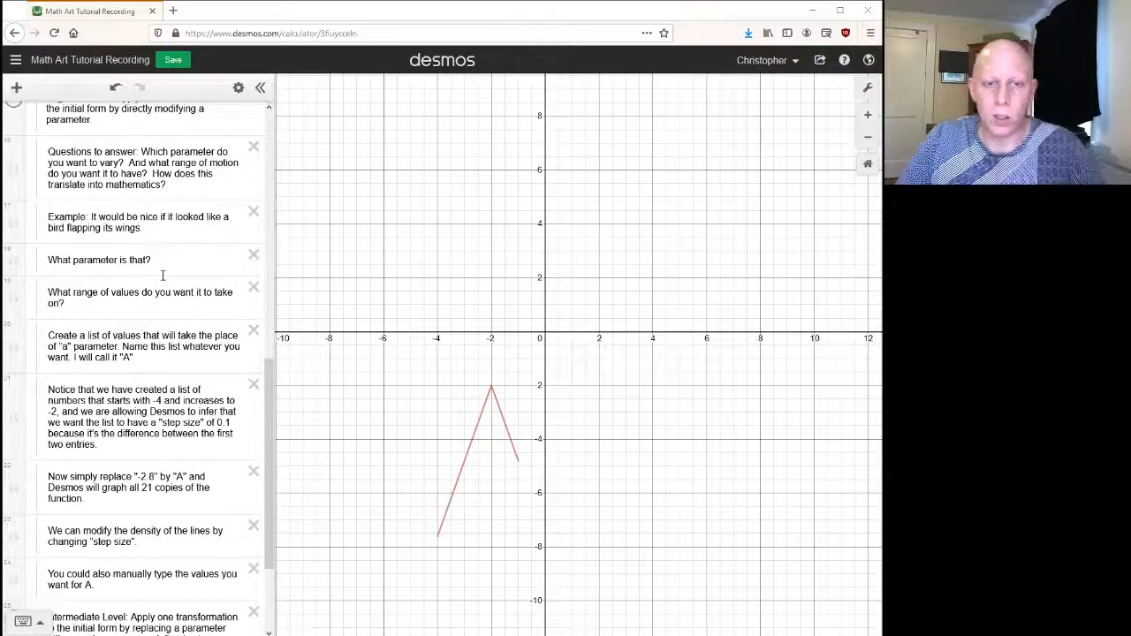
scroll(174, 255, up, 3)
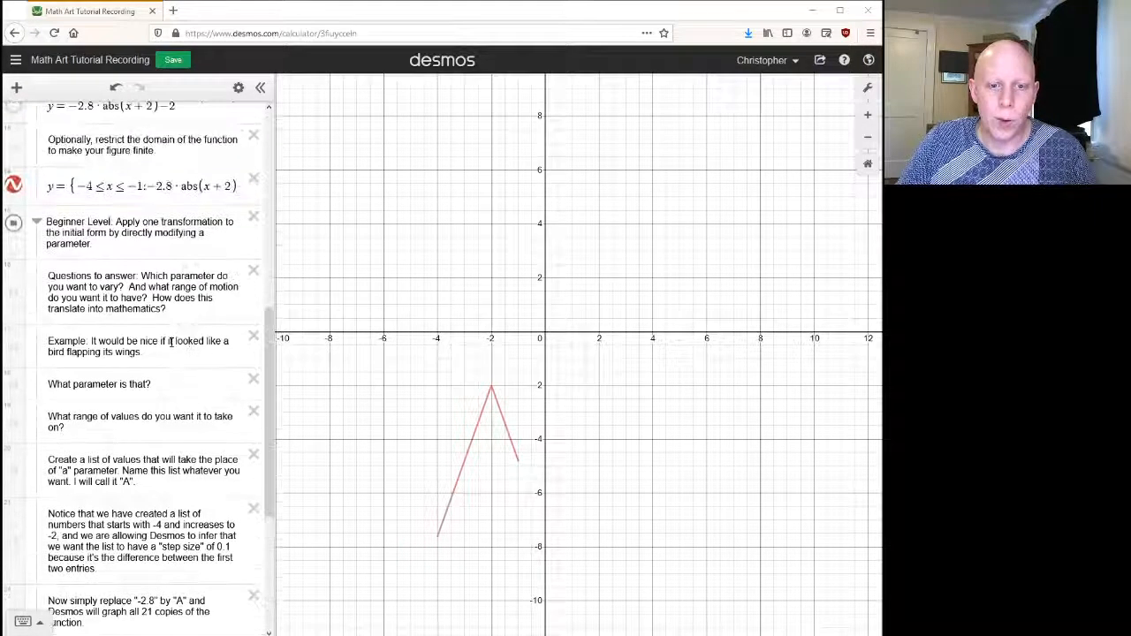
scroll(174, 324, down, 3)
click(65, 216)
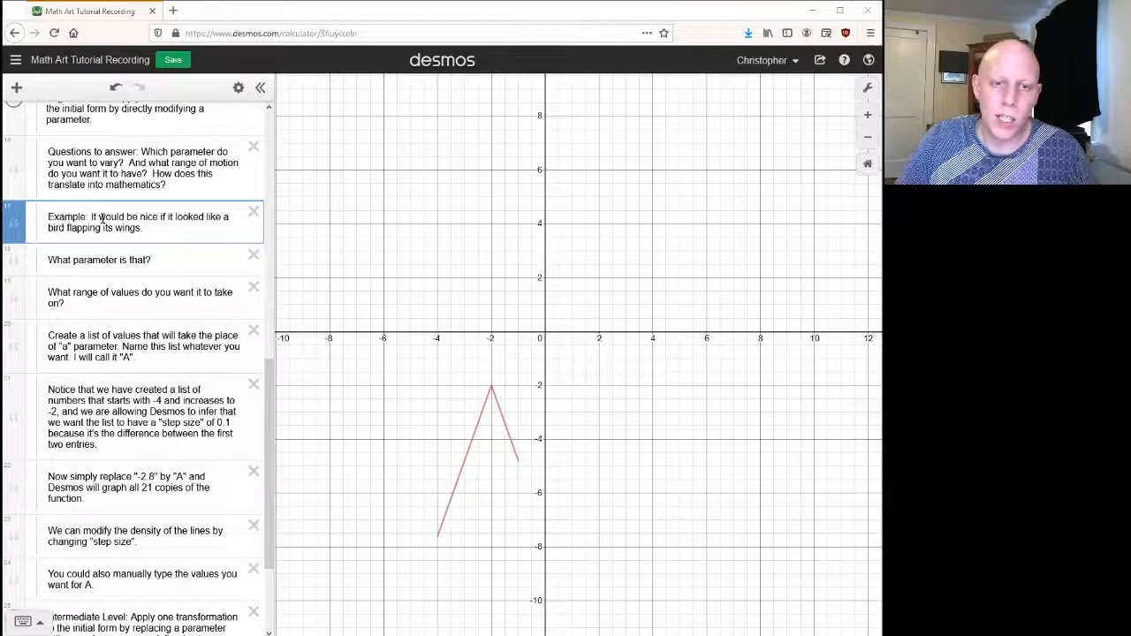
drag(93, 218, 160, 233)
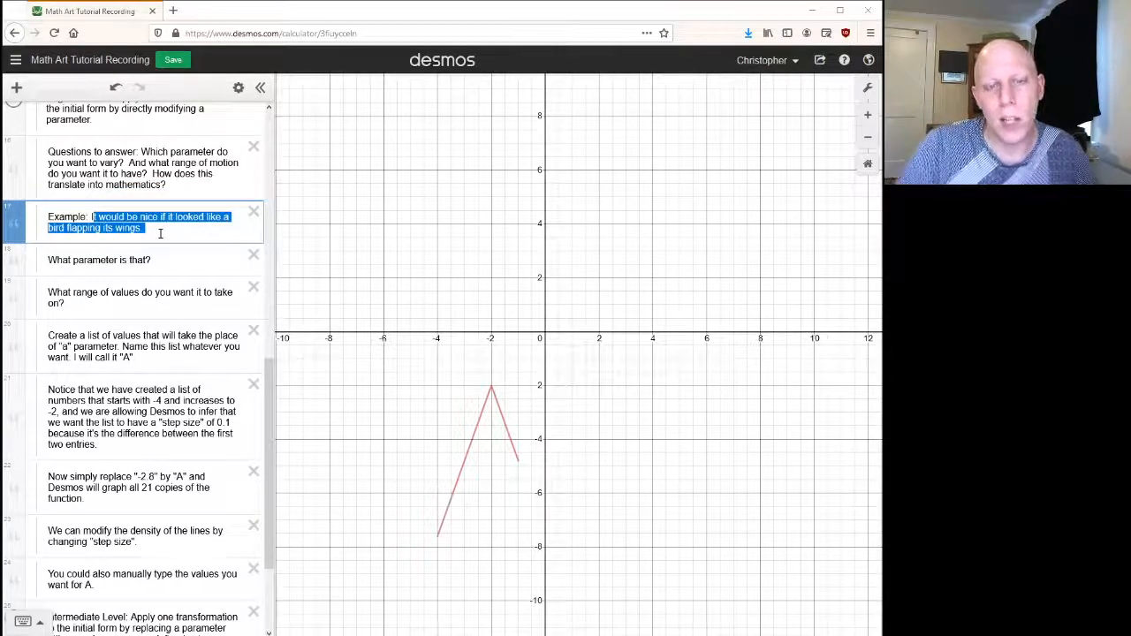
click(147, 232)
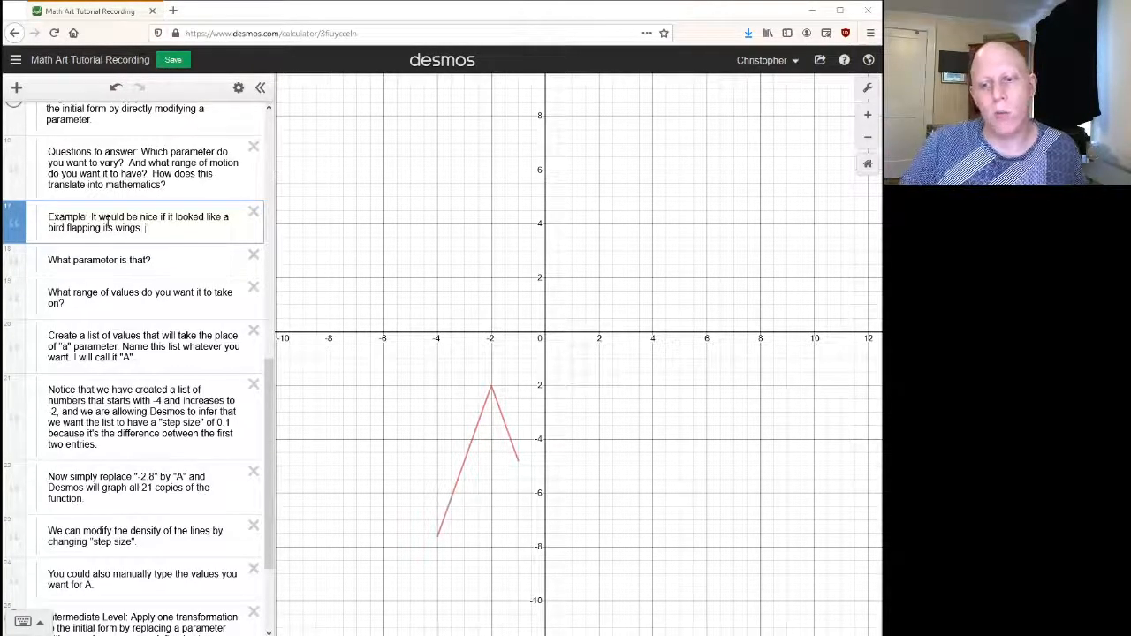
click(180, 258)
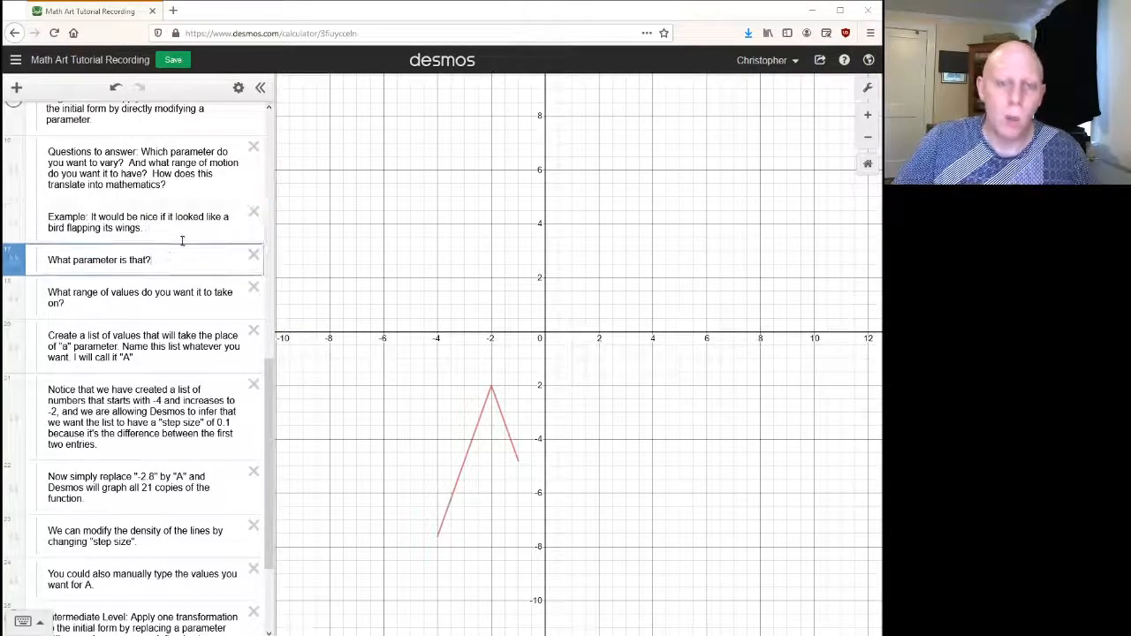
text(("a)
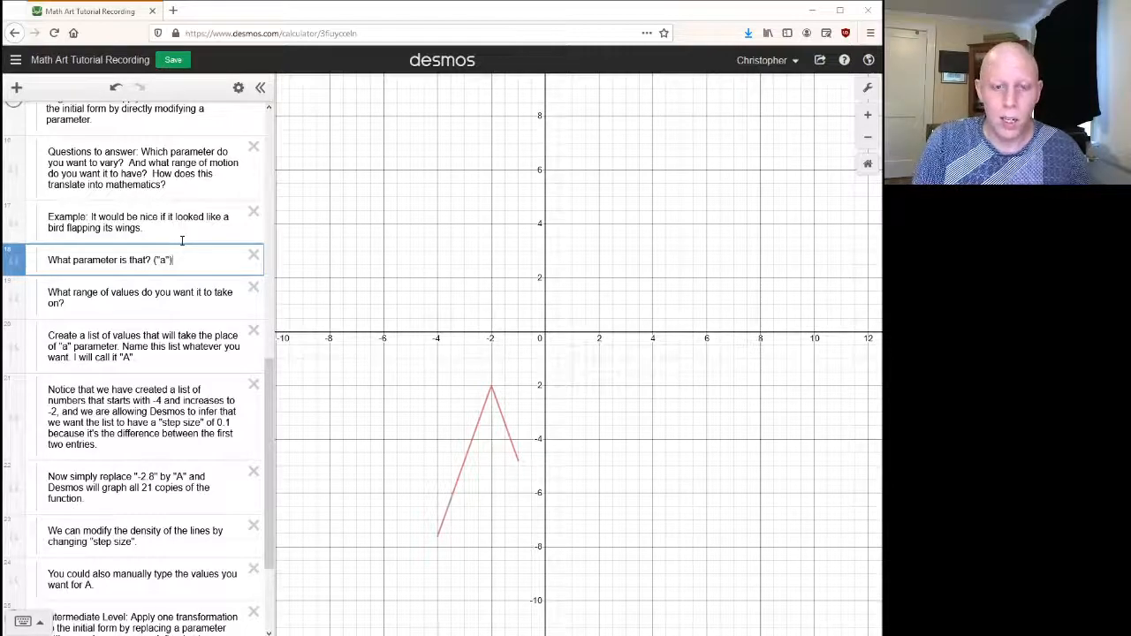
click(204, 308)
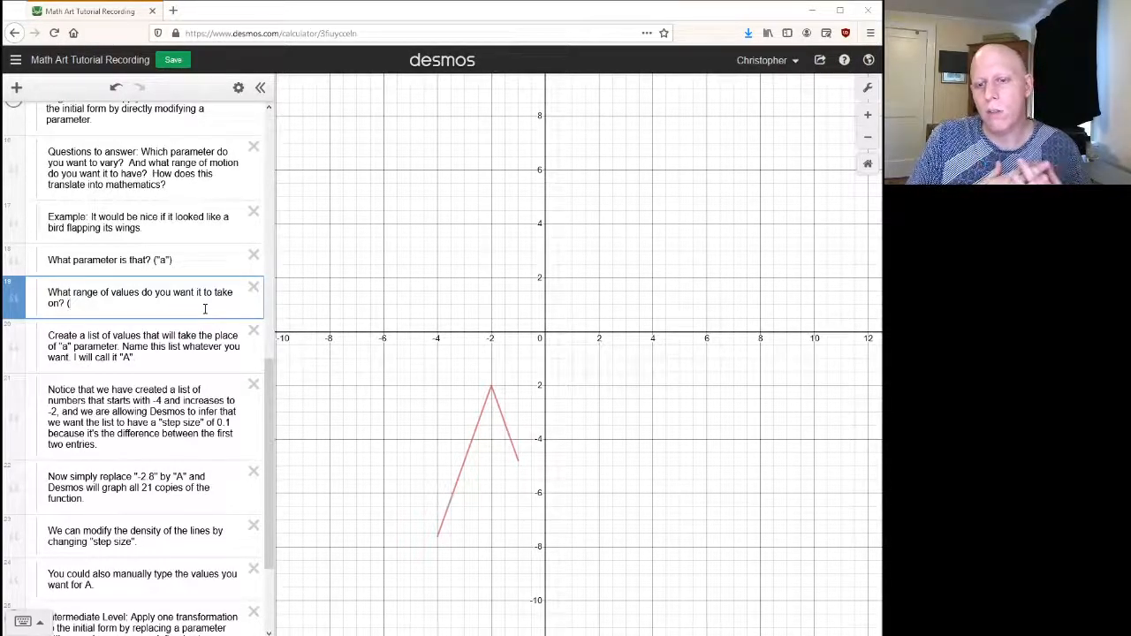
text((-4 -> -2))
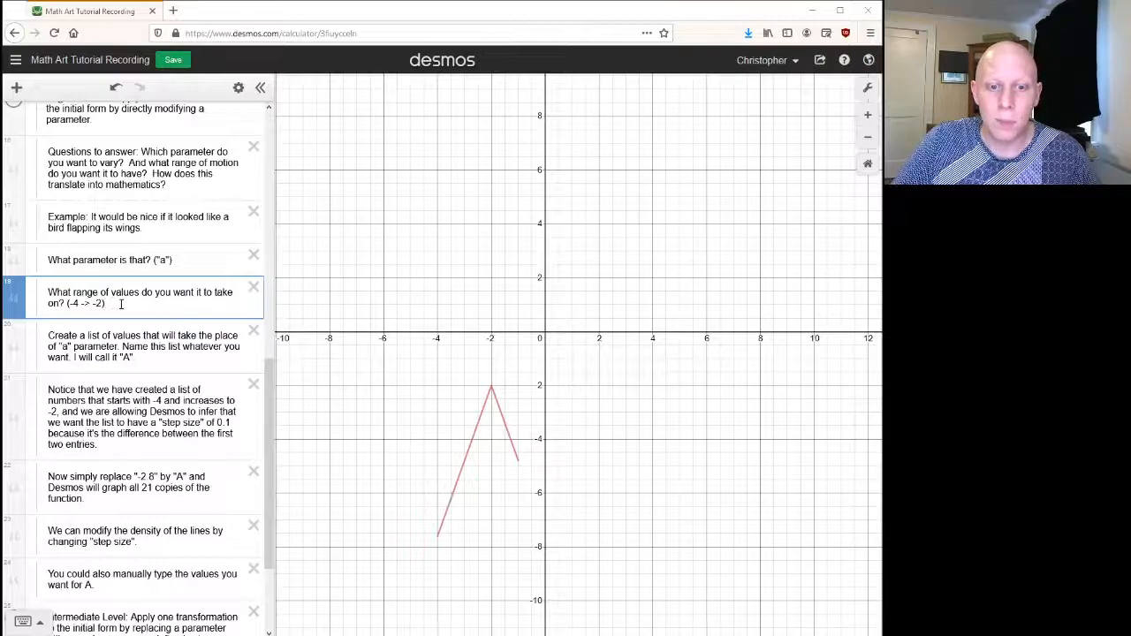
- Add an expression below the note about creating a list of values, defining the list A = [−4,...,−2]
key(Down)
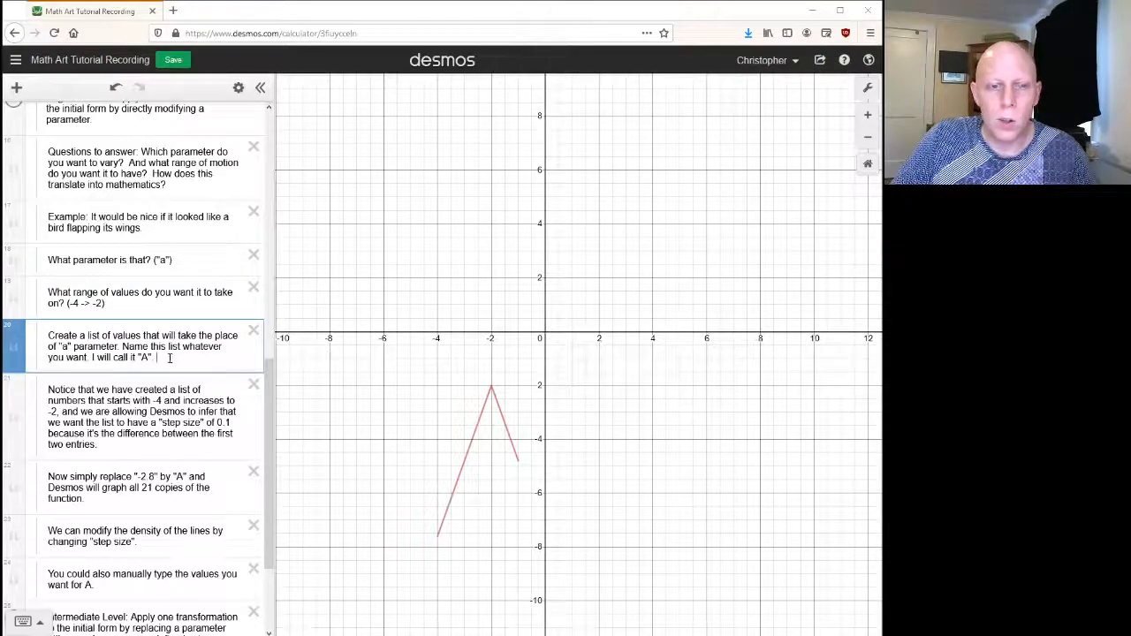
click(16, 87)
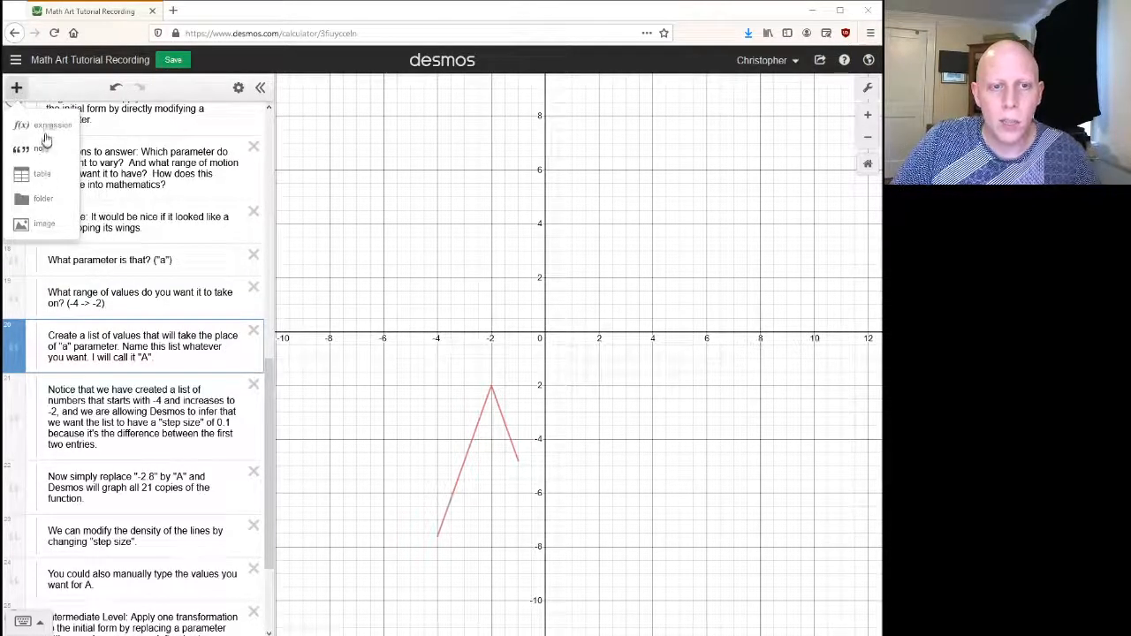
click(41, 148)
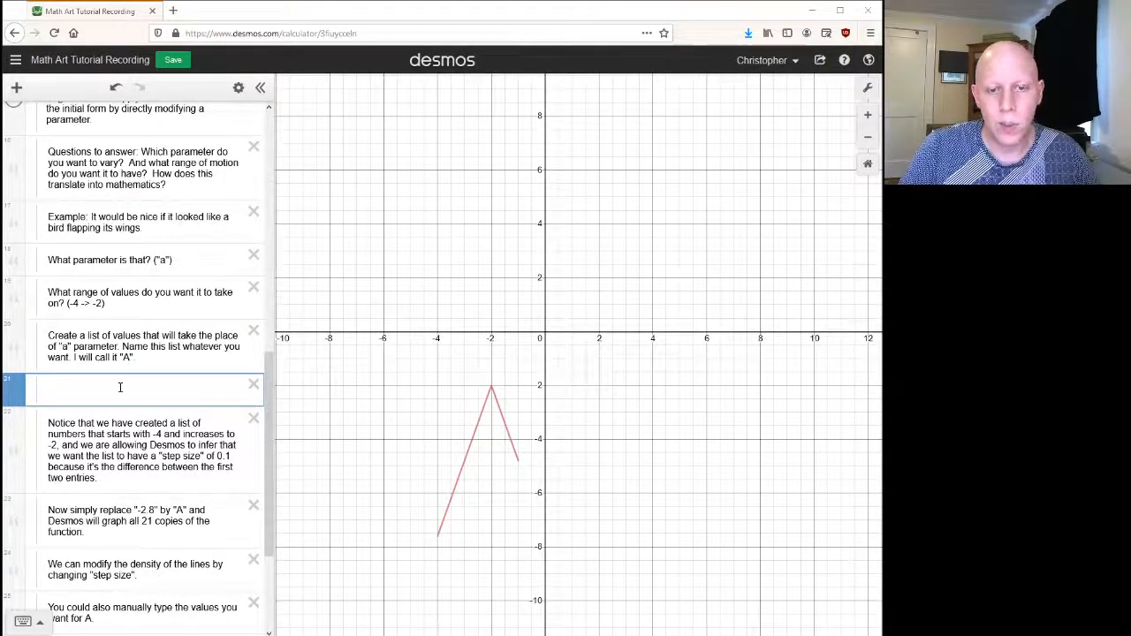
text(A = )
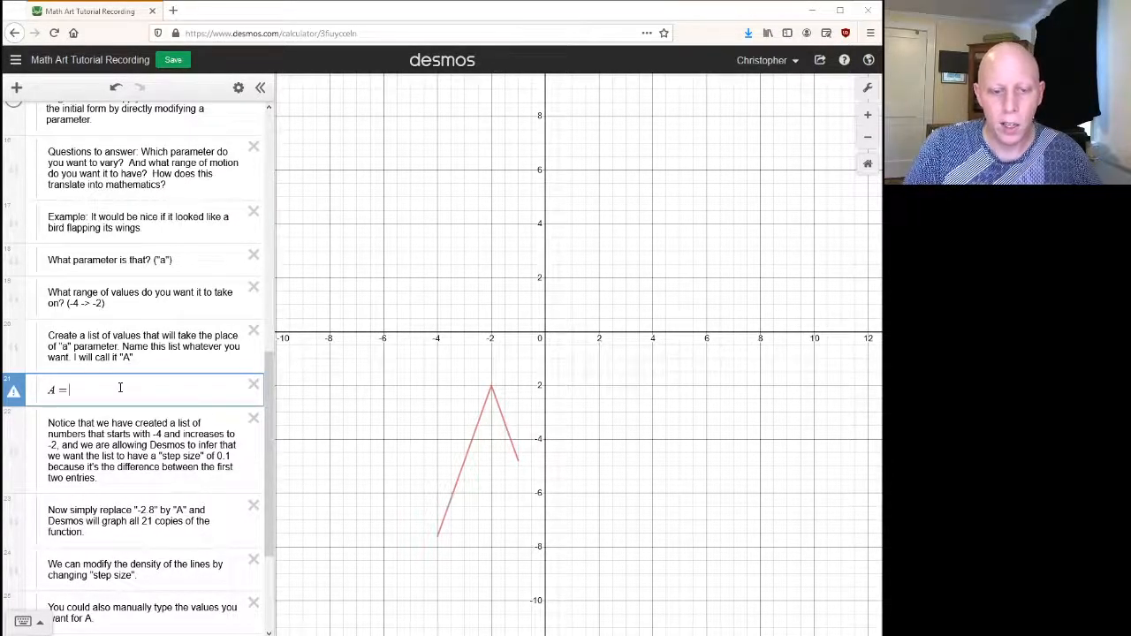
text([)
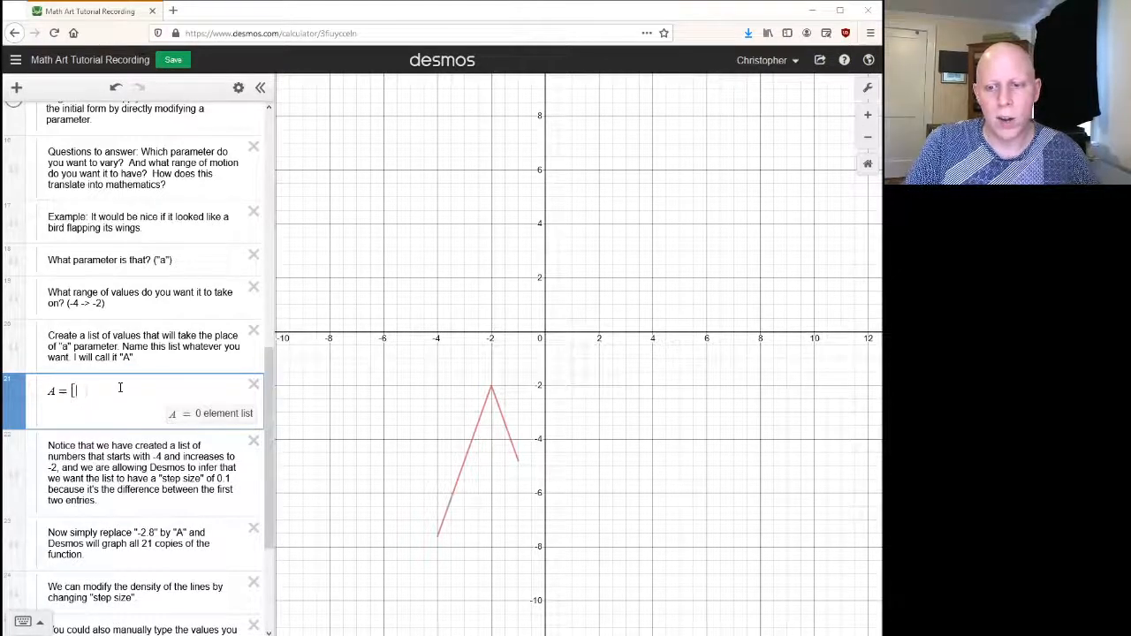
text(-4)
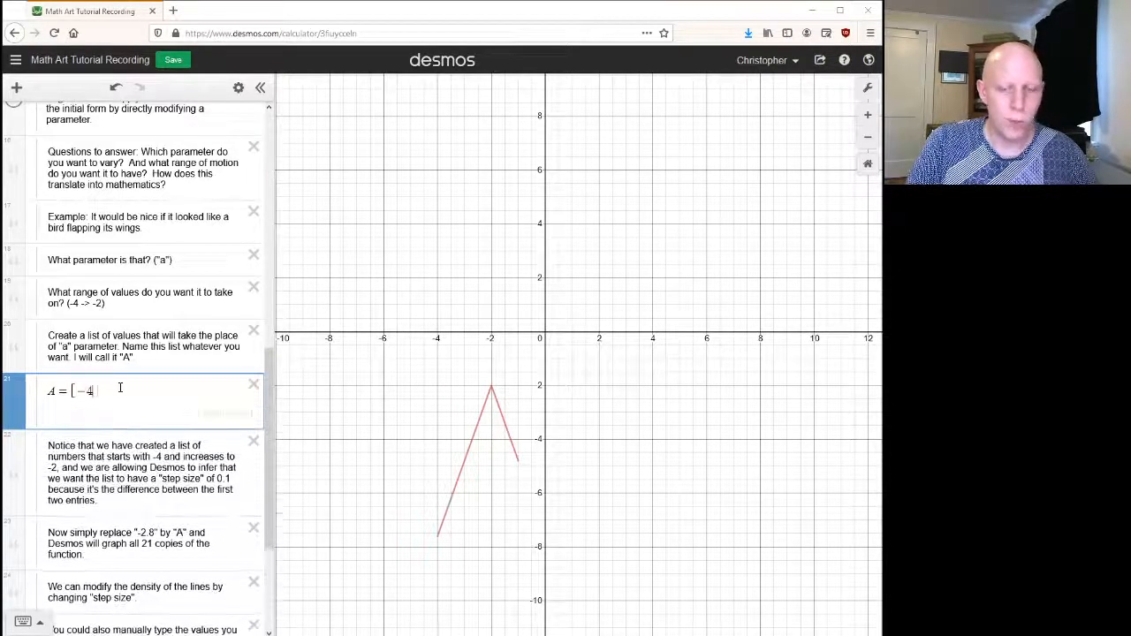
text(,..., -2)
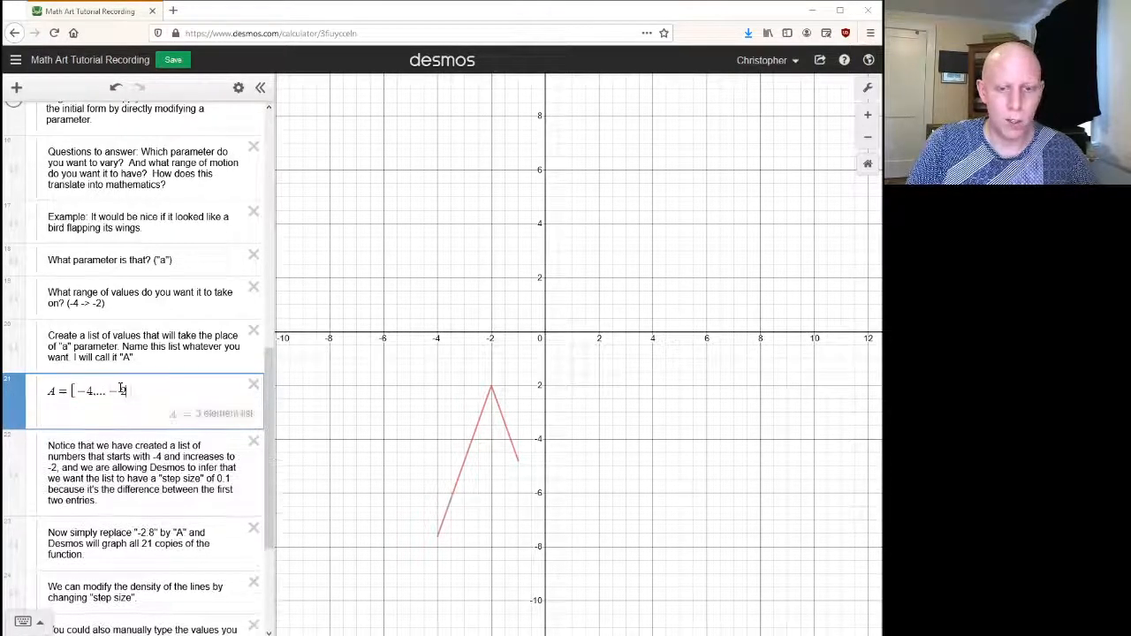
- Insert −3.9 as the second entry of list A, before the ellipsis
click(107, 390)
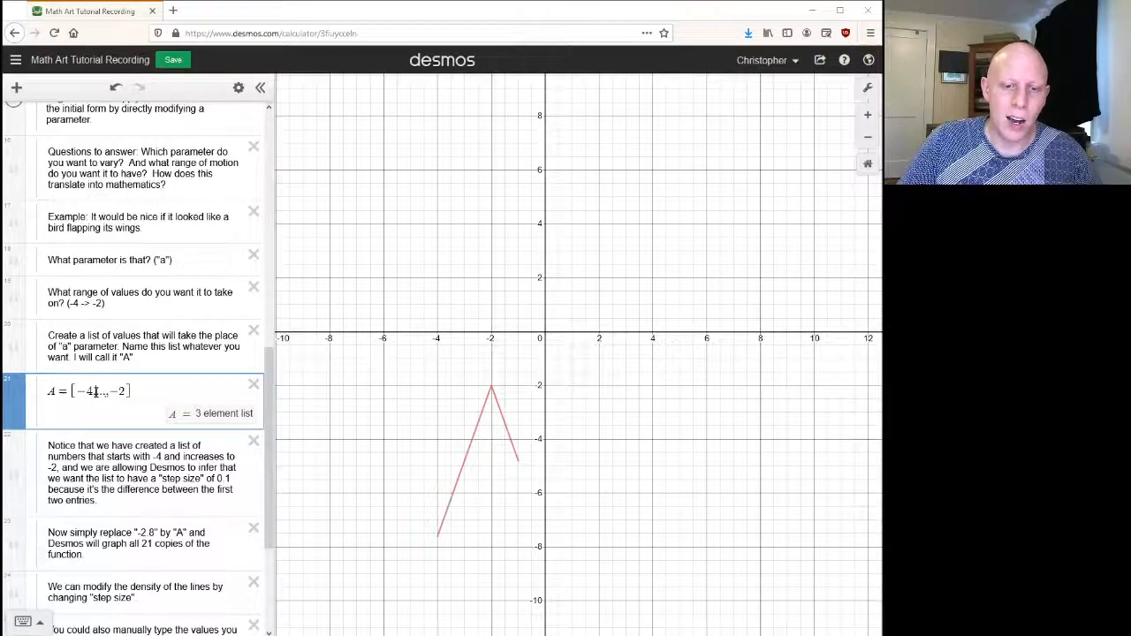
text(-)
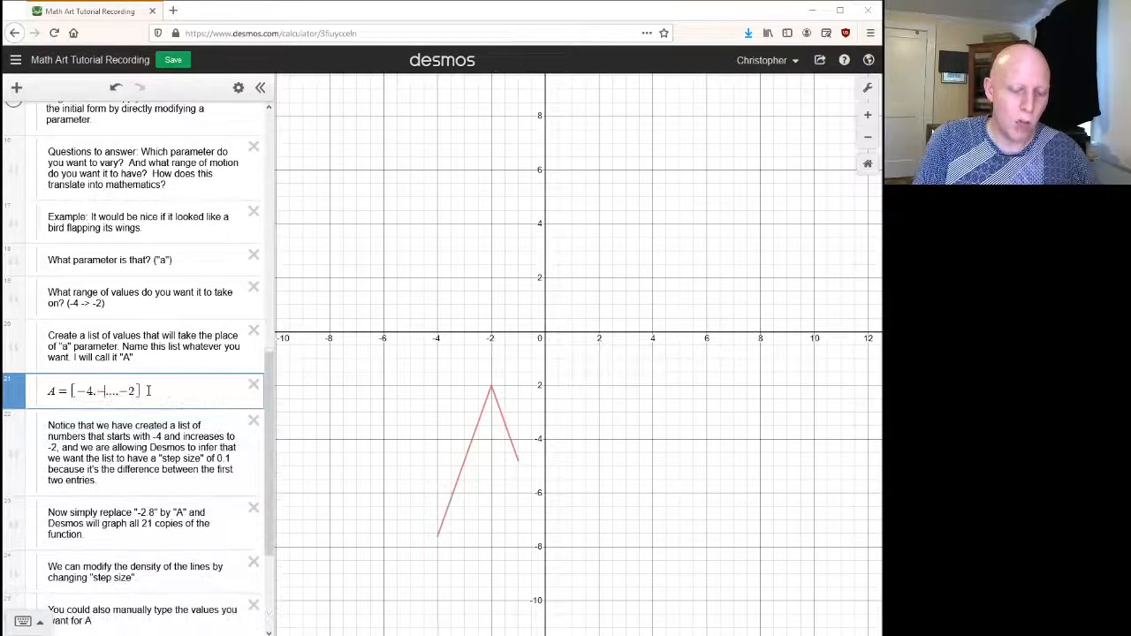
text(3.9)
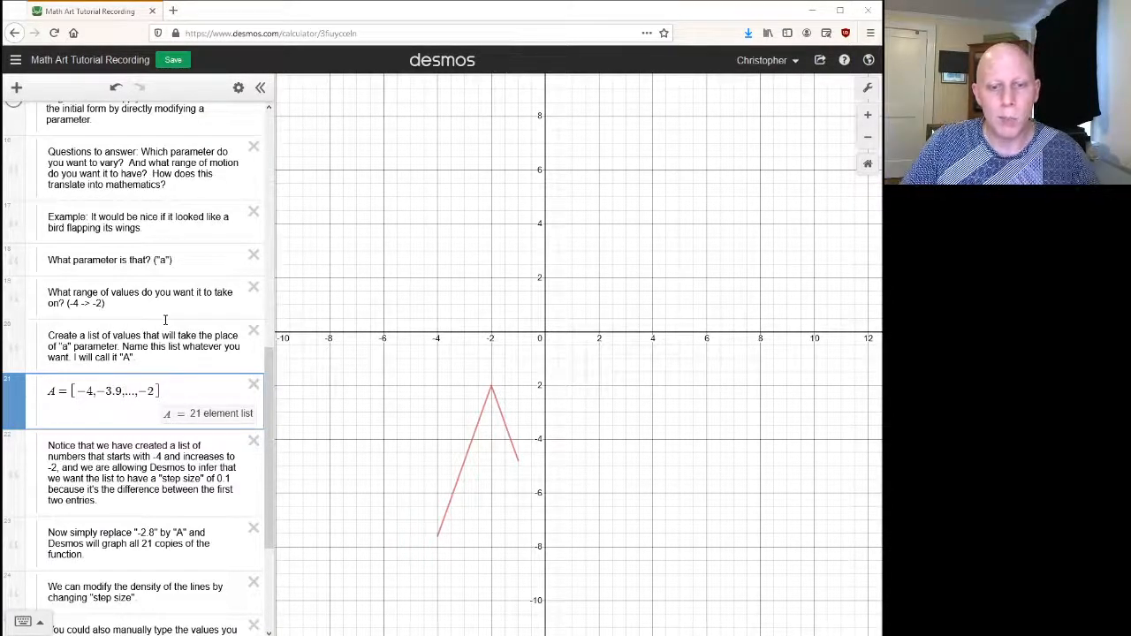
- Examine the note explaining list A's start value, end value and step size
scroll(165, 319, down, 1)
click(109, 389)
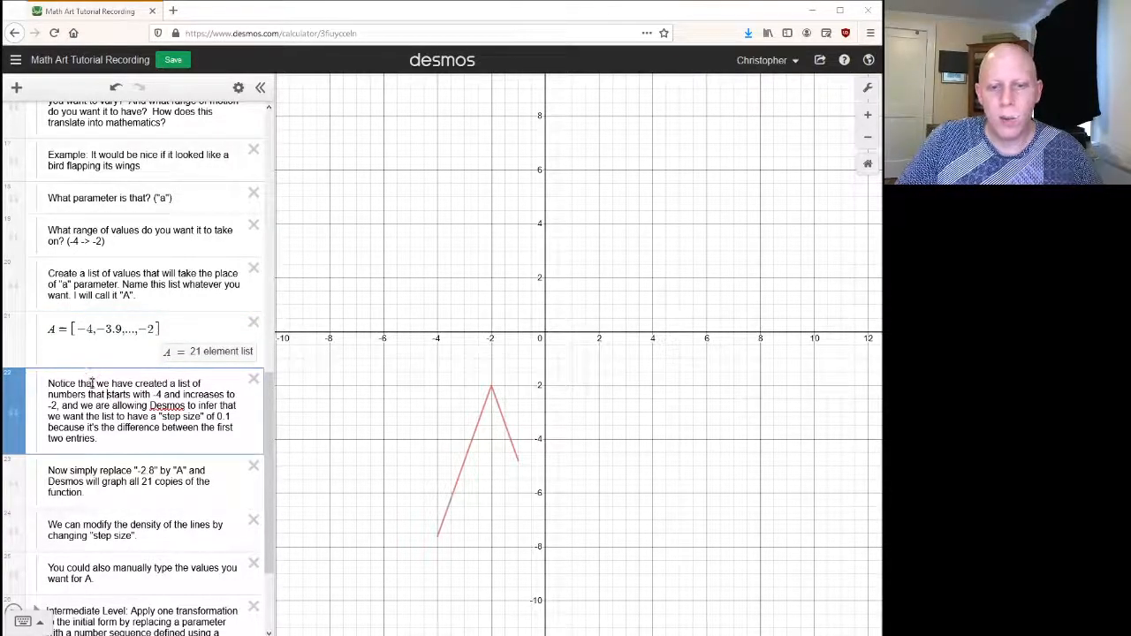
drag(152, 394, 164, 394)
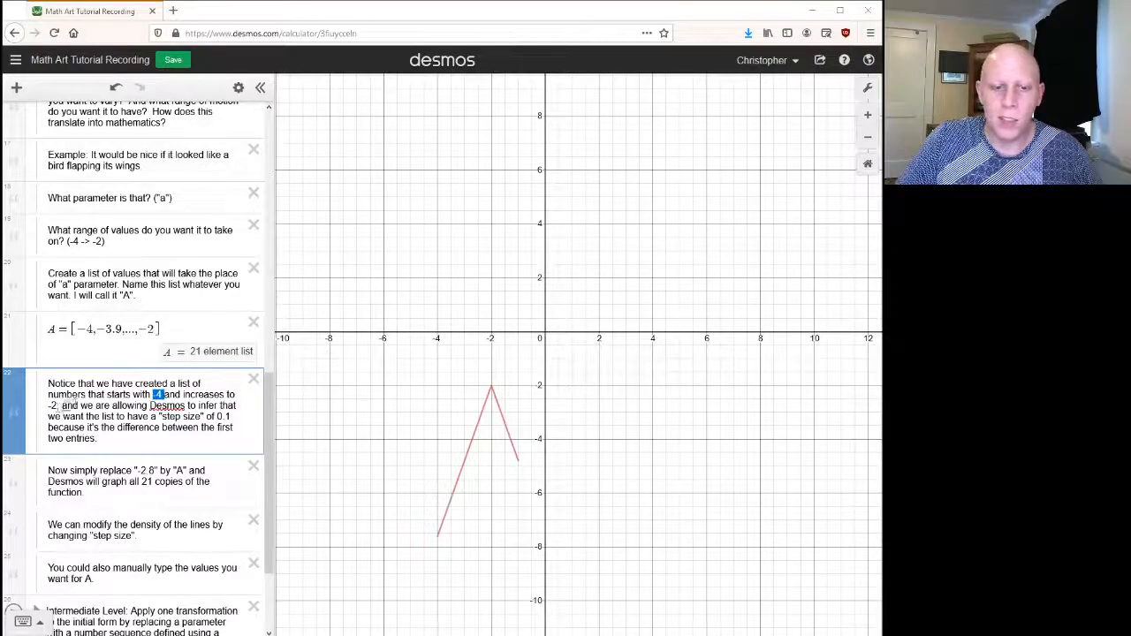
drag(58, 405, 49, 406)
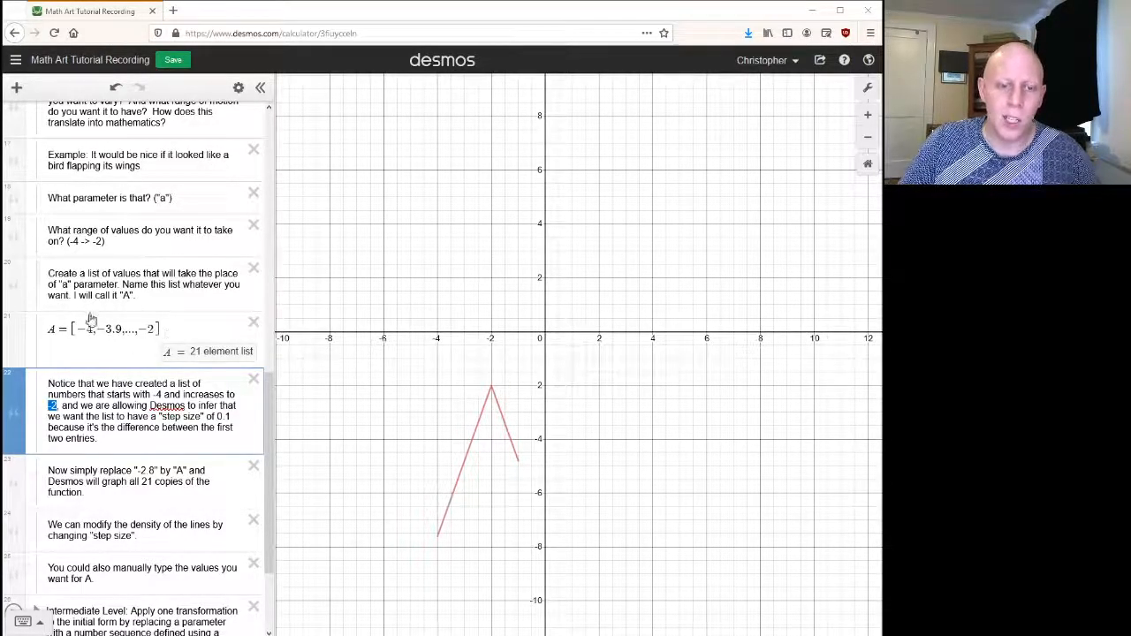
drag(216, 416, 230, 416)
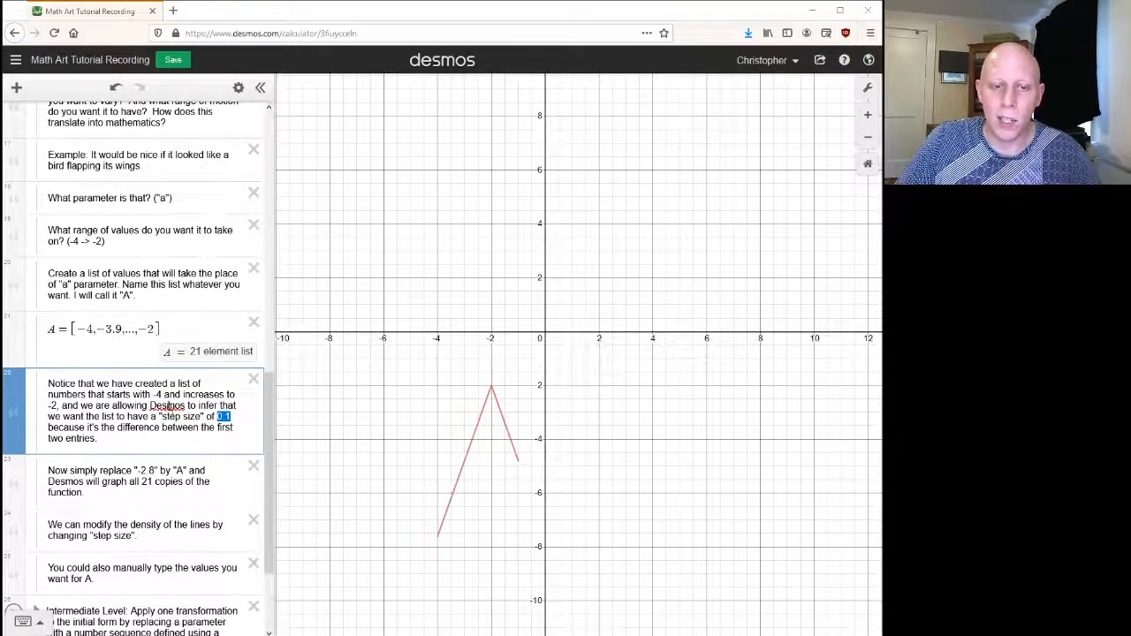
scroll(172, 336, down, 1)
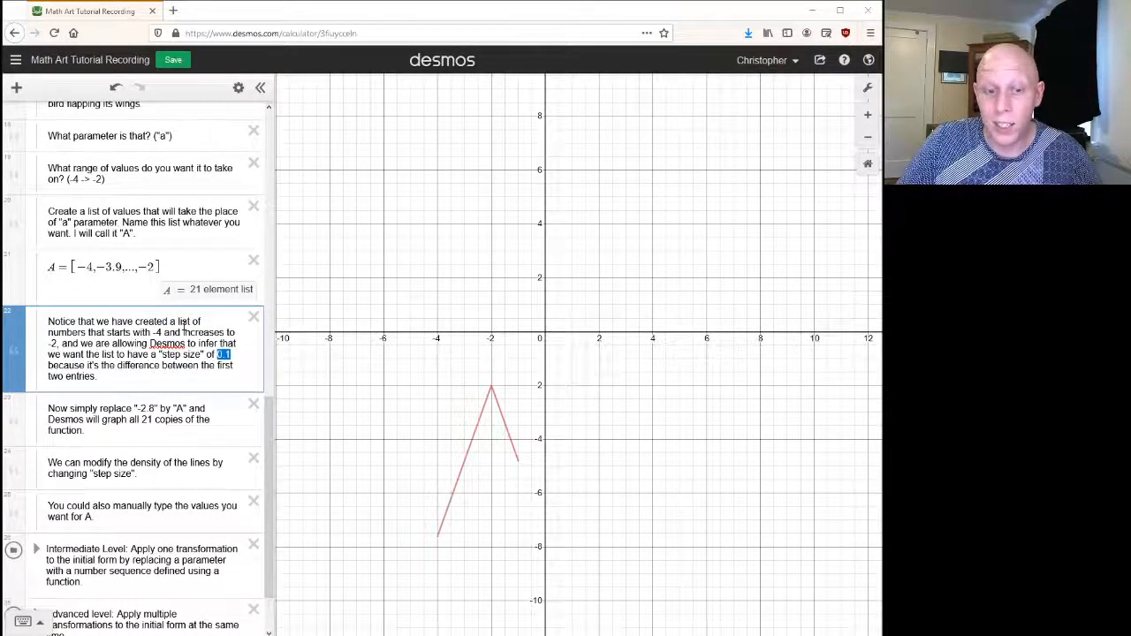
- Copy the domain-restricted function into a new expression below the note about replacing "-2.8", and substitute A for −2.8 in it
scroll(171, 311, up, 7)
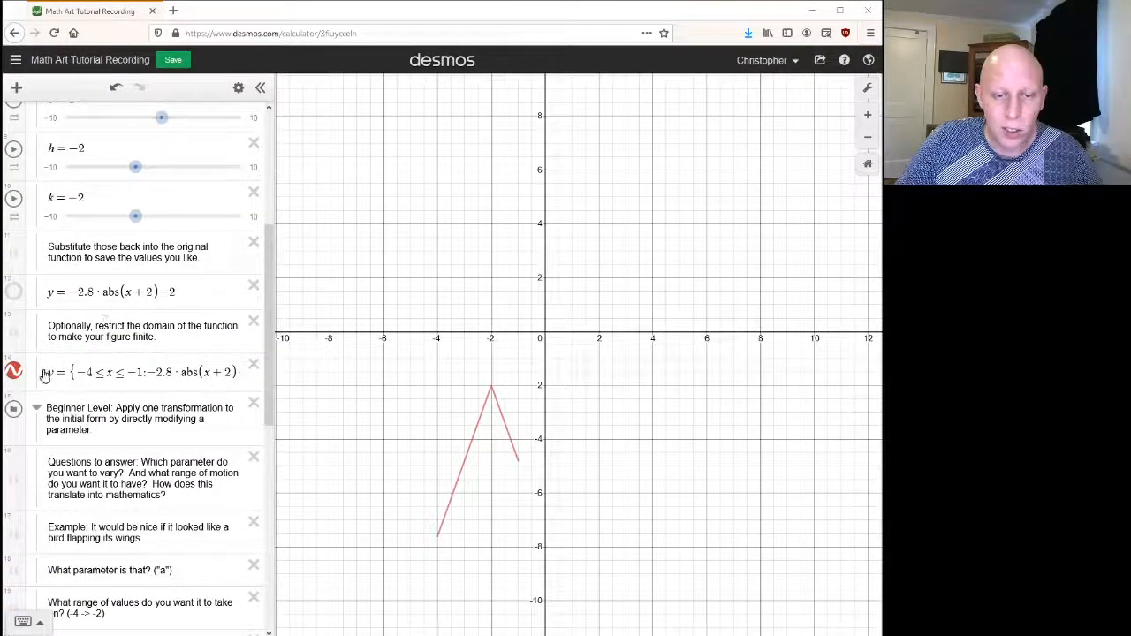
drag(50, 371, 320, 376)
key(ctrl+c)
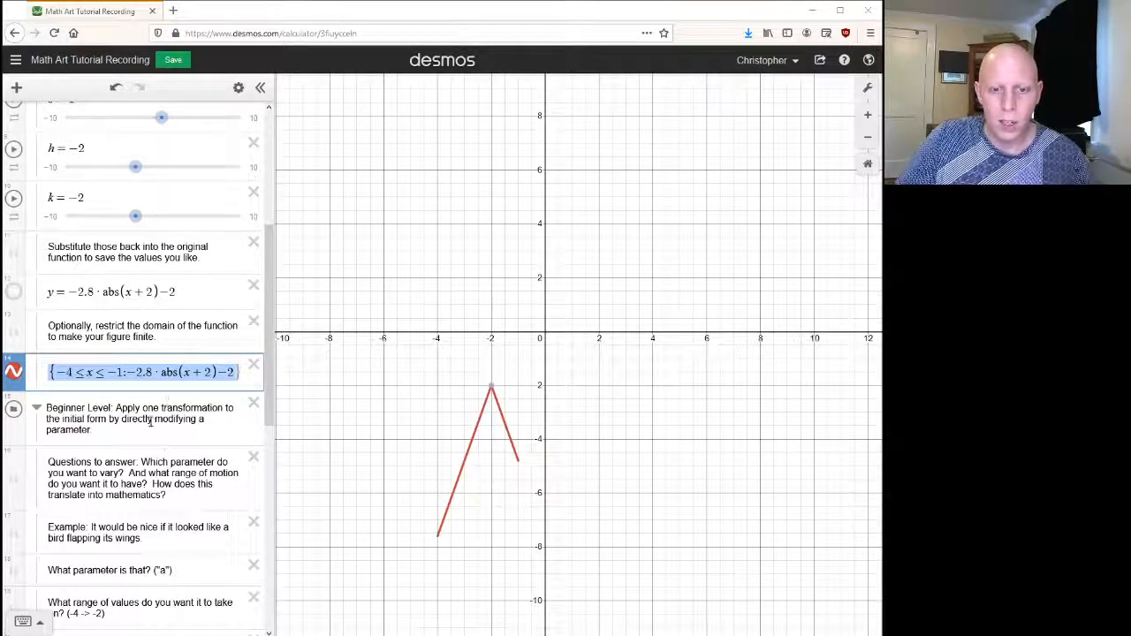
scroll(151, 422, down, 5)
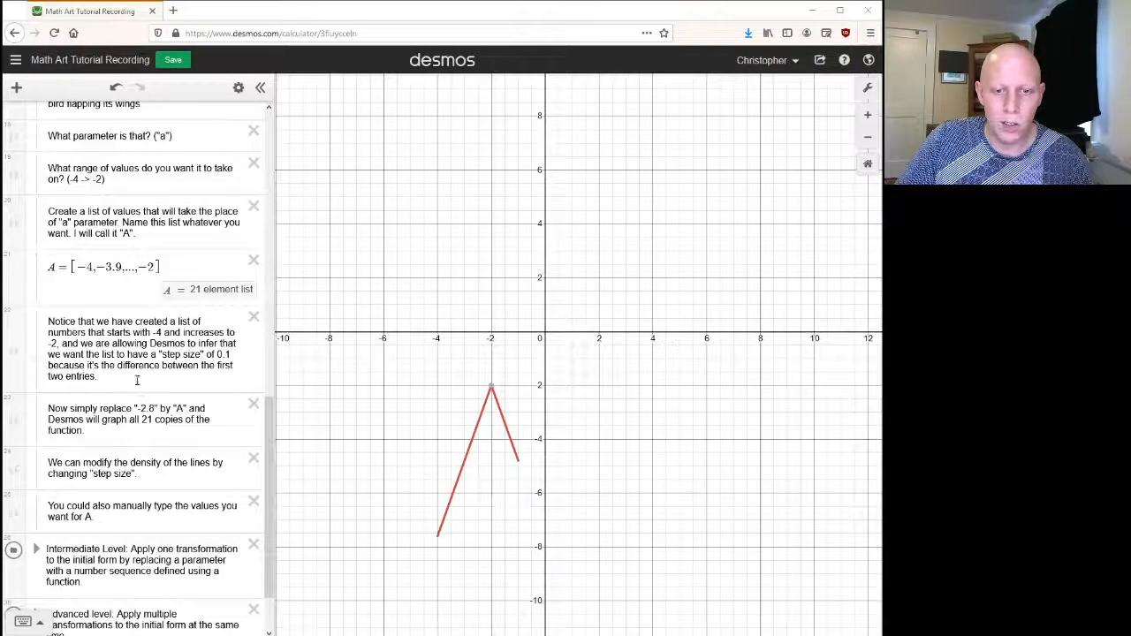
click(140, 419)
click(16, 86)
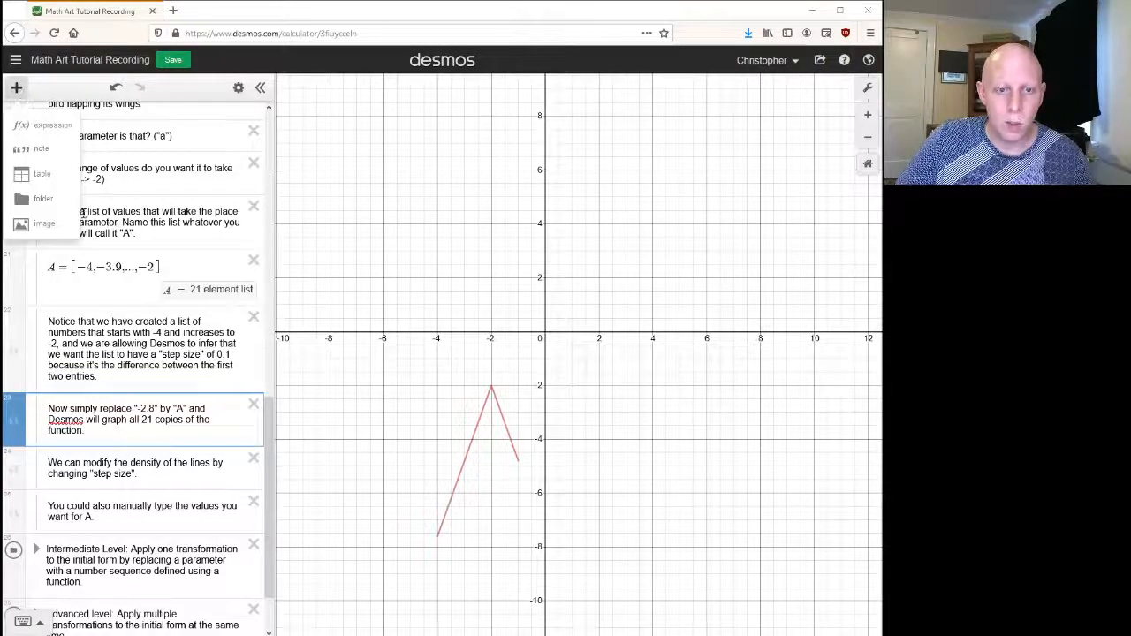
click(40, 148)
key(ctrl+v)
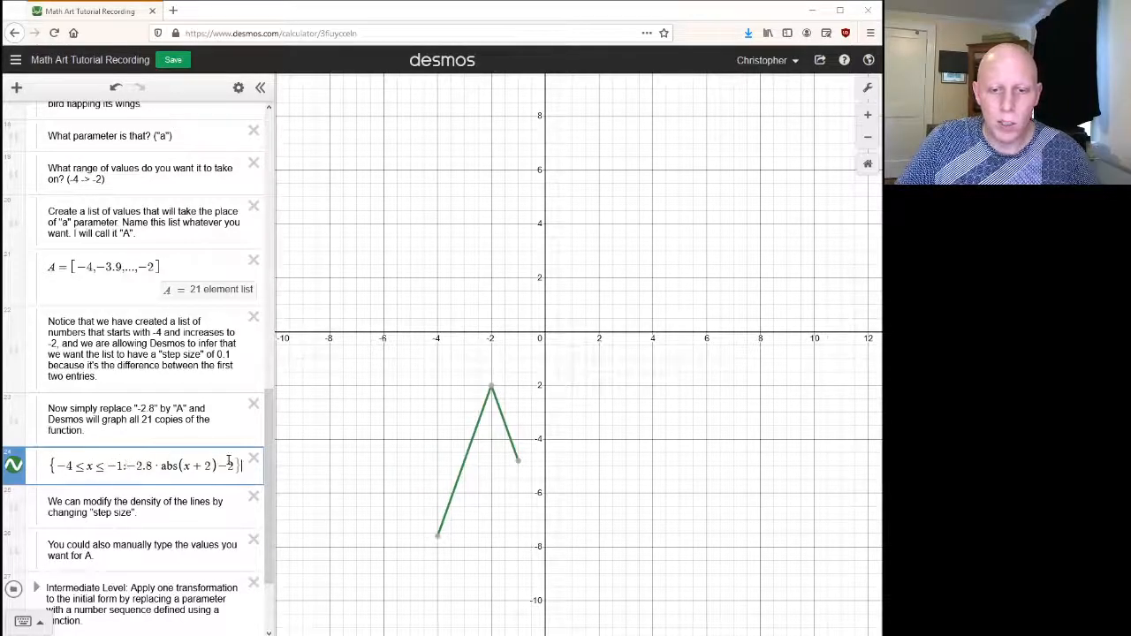
drag(152, 465, 126, 466)
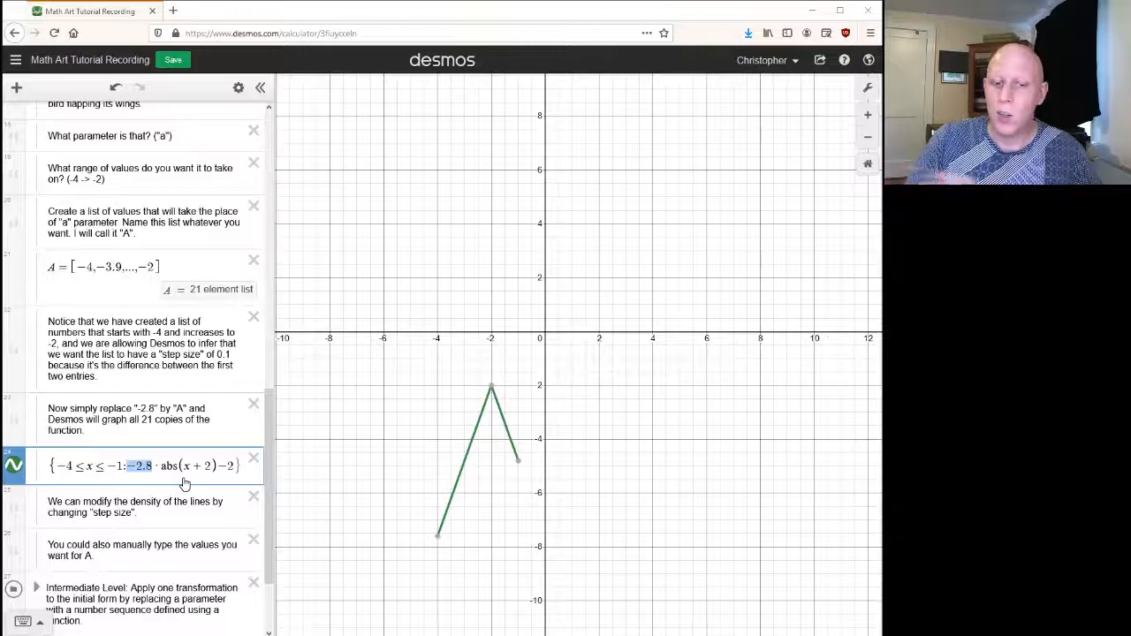
text(A)
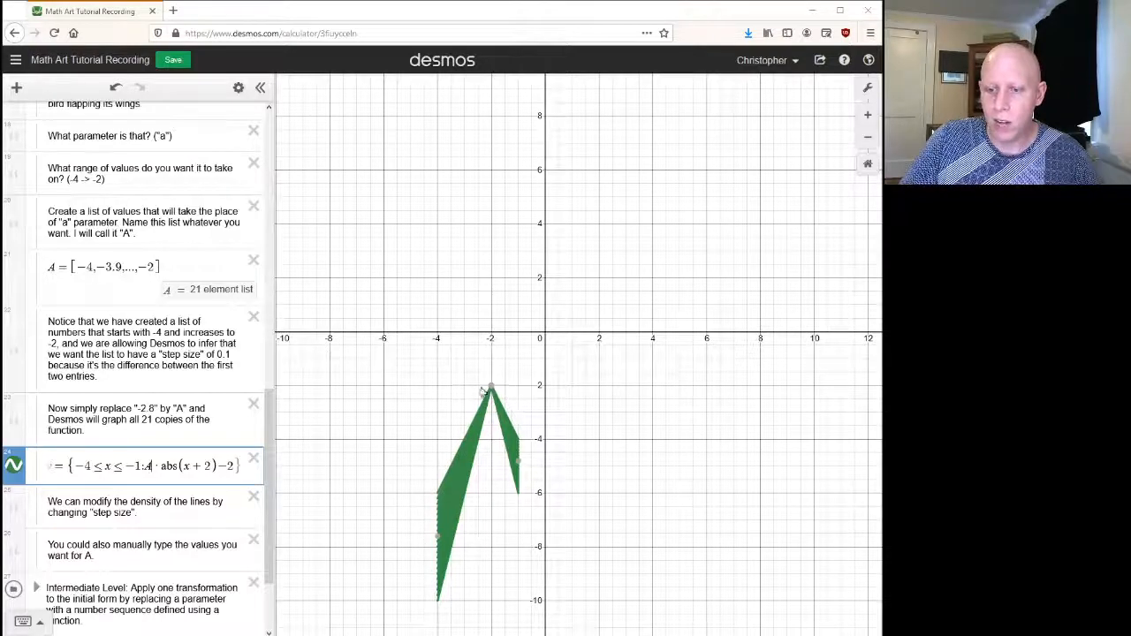
- Examine the spacing of the graphed copies of the function up close
scroll(485, 454, up, 5)
click(491, 458)
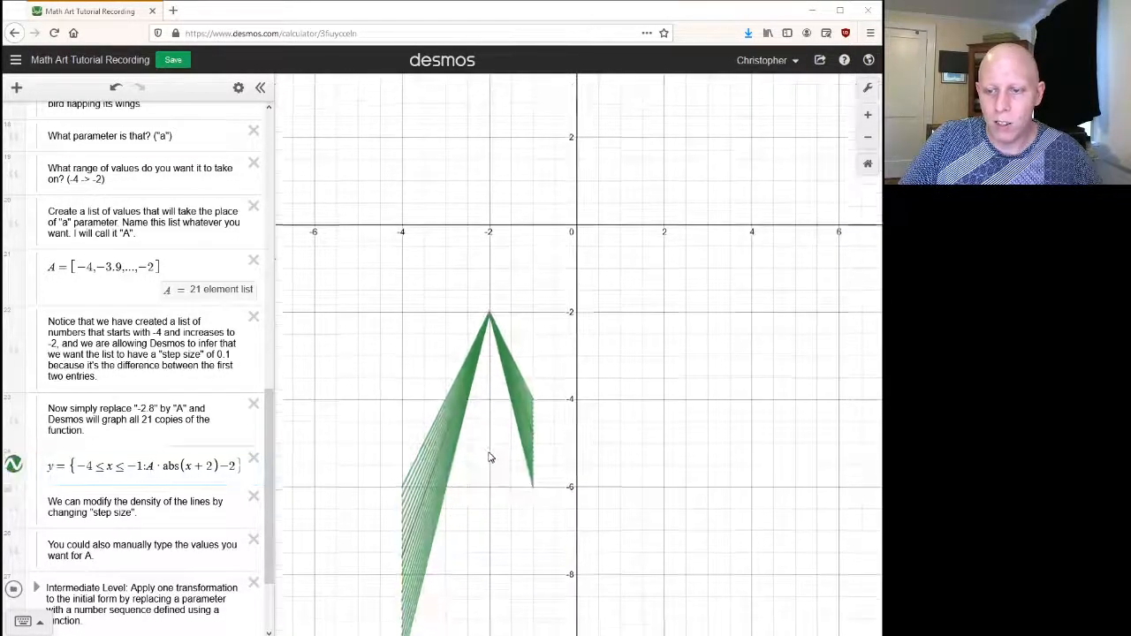
drag(490, 458, 485, 422)
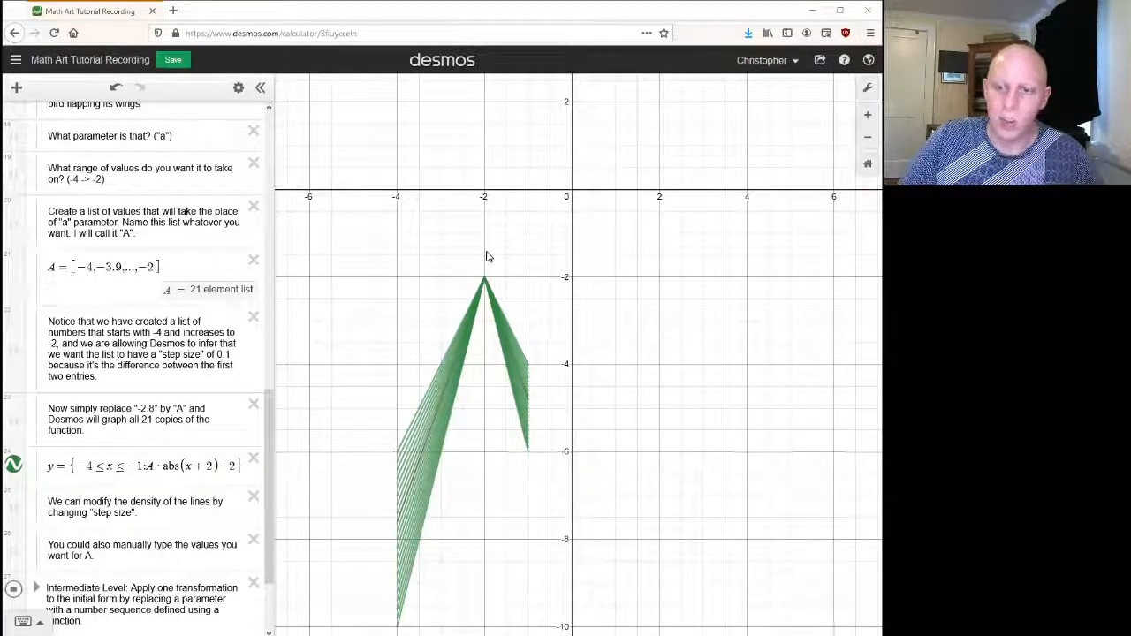
drag(505, 416, 480, 334)
scroll(481, 338, down, 1)
scroll(506, 382, up, 4)
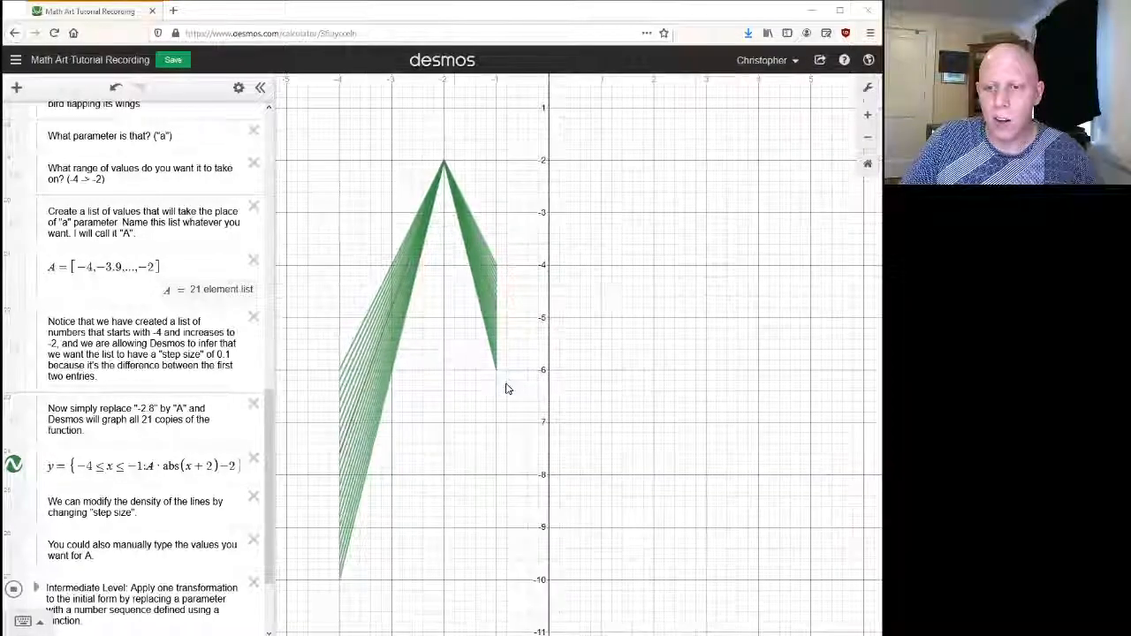
drag(396, 379, 454, 386)
scroll(456, 387, up, 1)
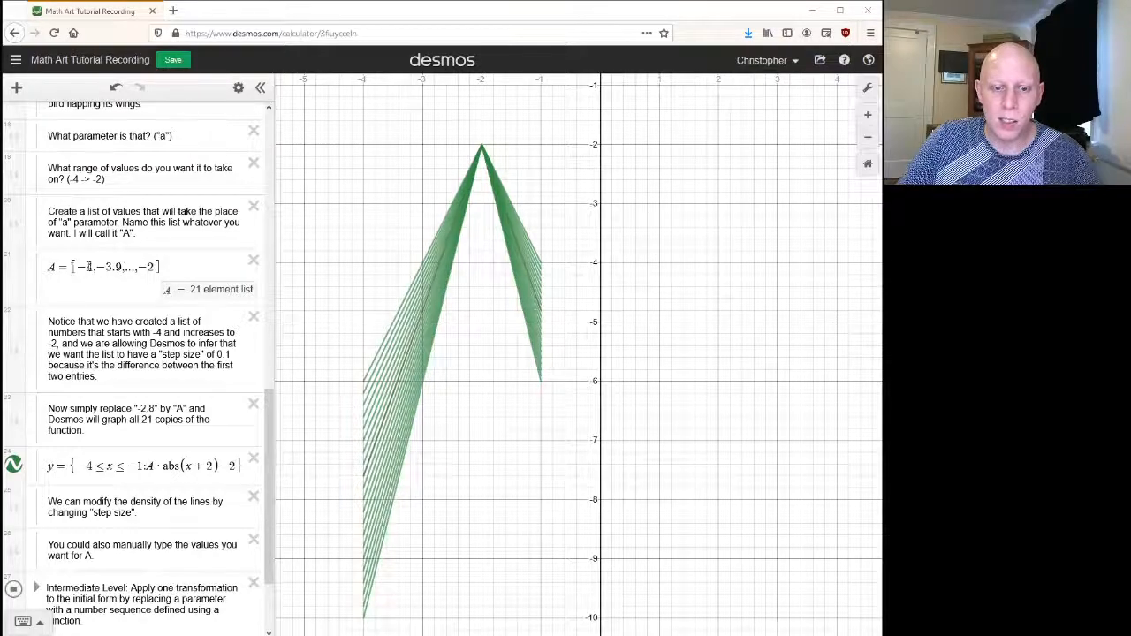
- Change the second entry of list A to −3.8 and its end value to 0
double_click(118, 266)
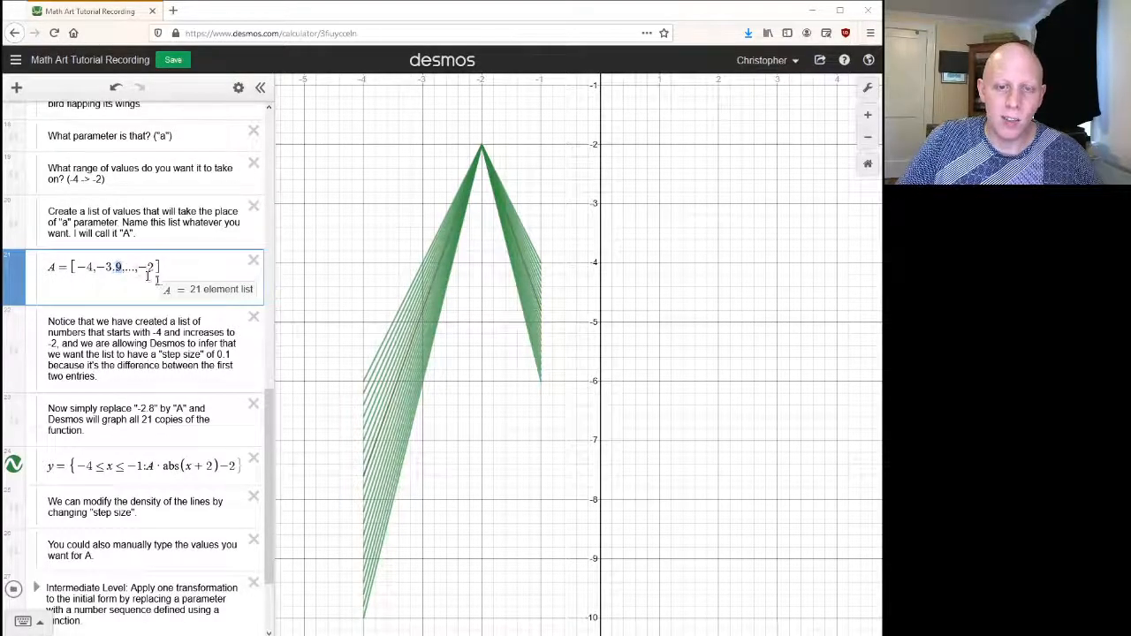
text(8)
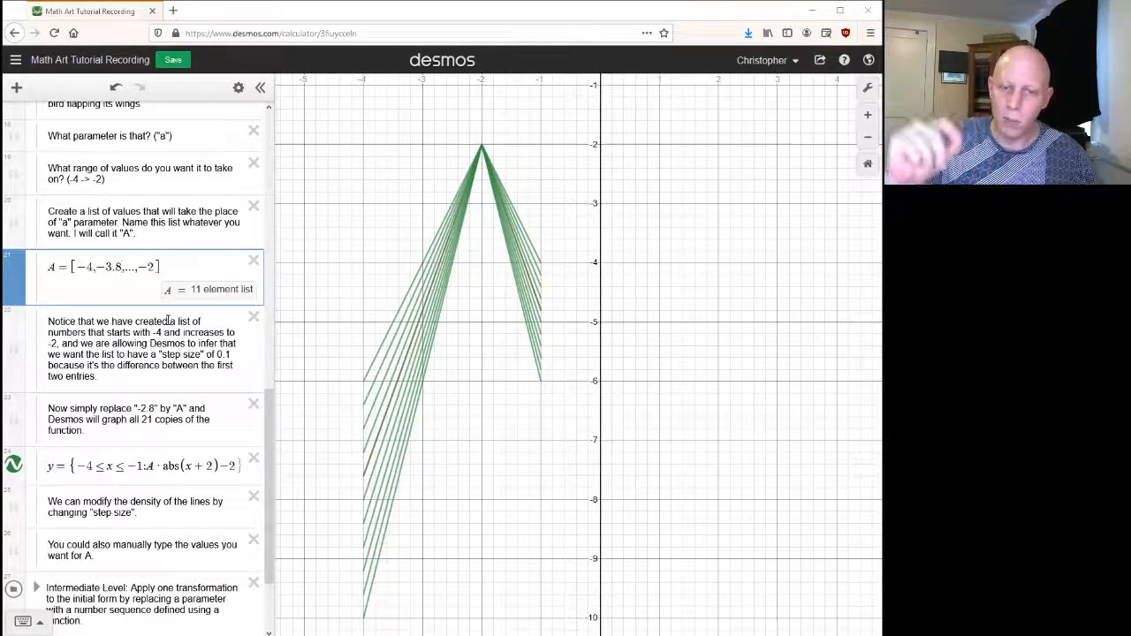
click(162, 267)
key(BackSpace)
key(BackSpace)
text(0)
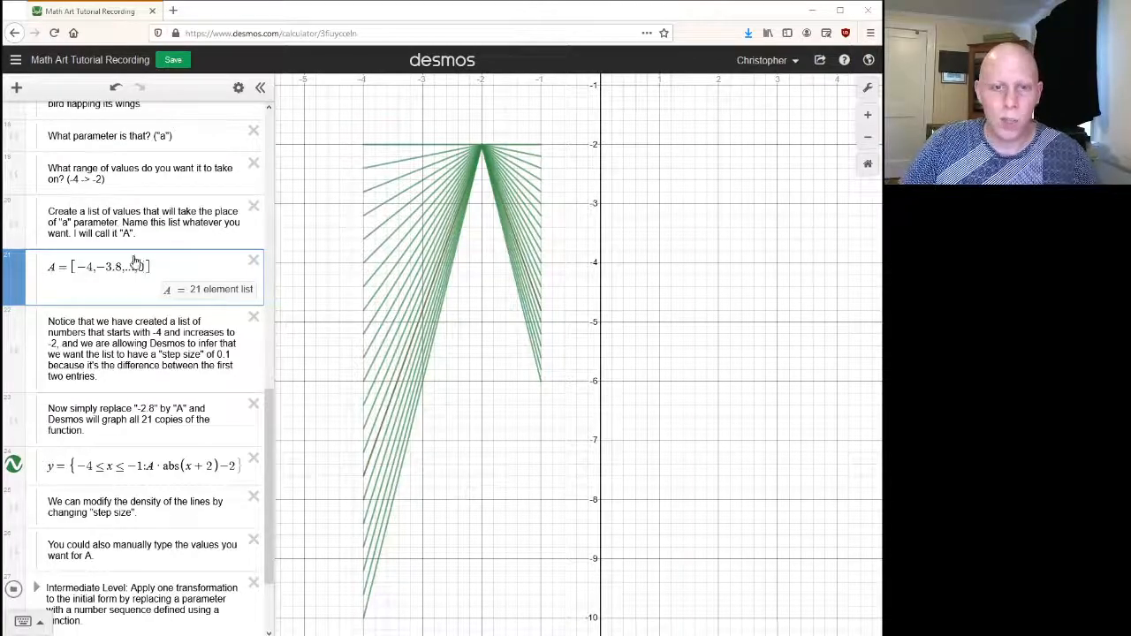
- Extend list A to an end value of 4 and examine the resulting family of curves
key(BackSpace)
text(4)
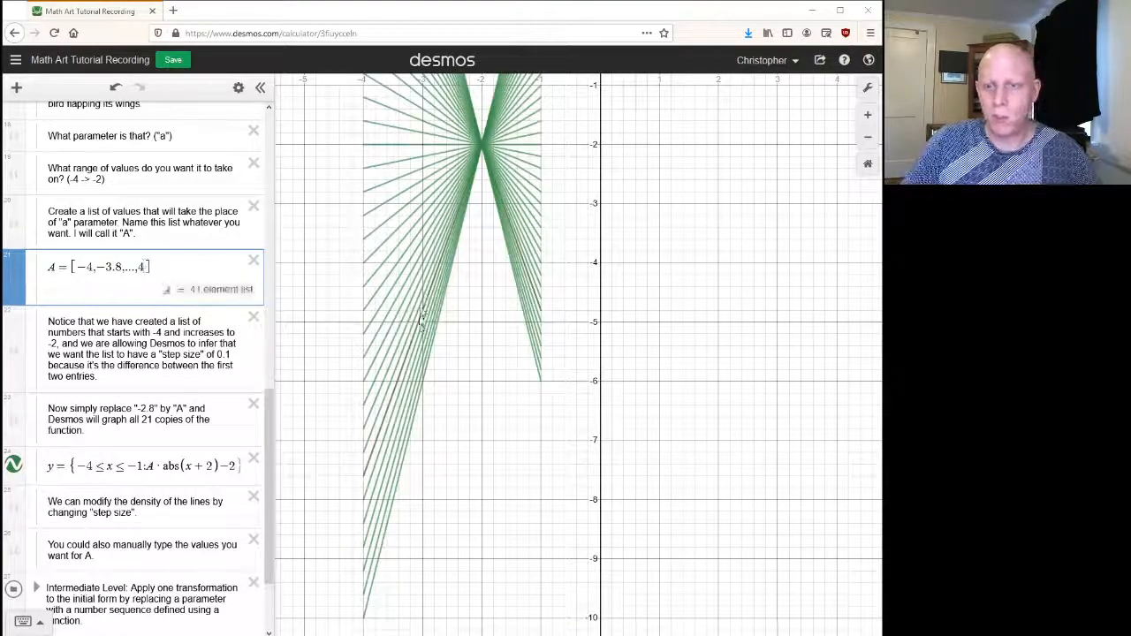
scroll(454, 366, up, 2)
scroll(456, 359, down, 5)
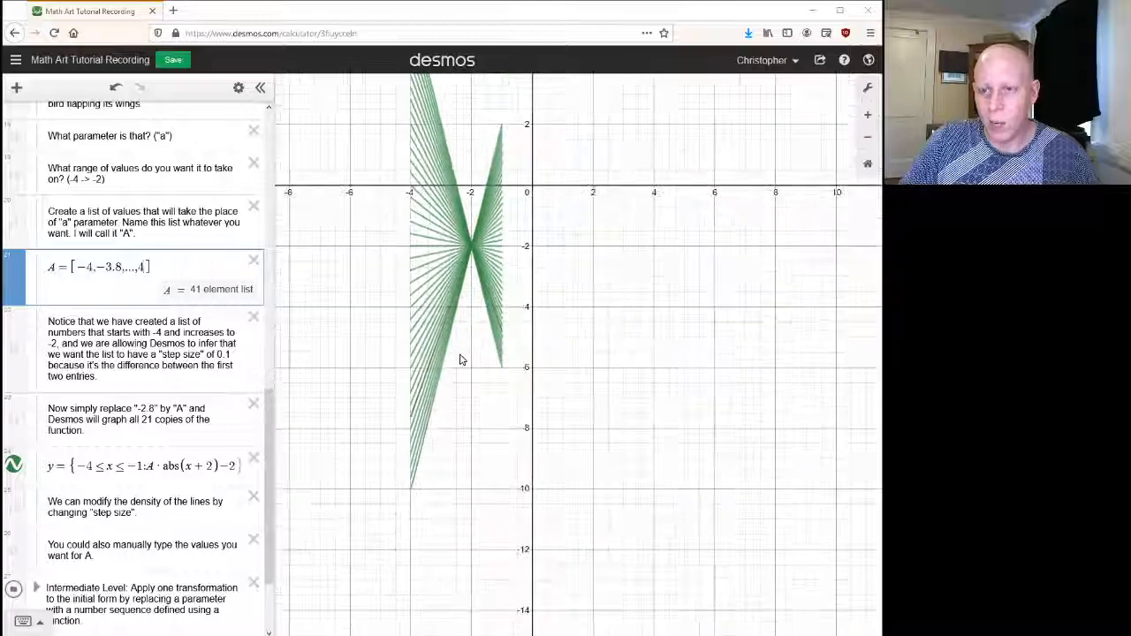
click(471, 381)
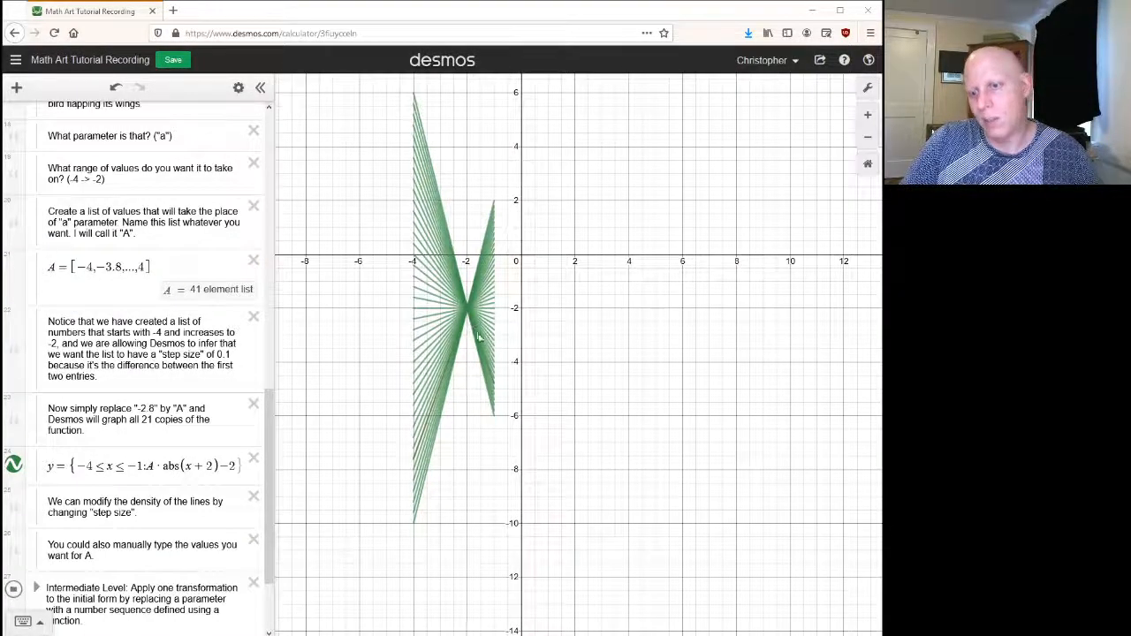
scroll(477, 346, up, 3)
scroll(496, 368, down, 2)
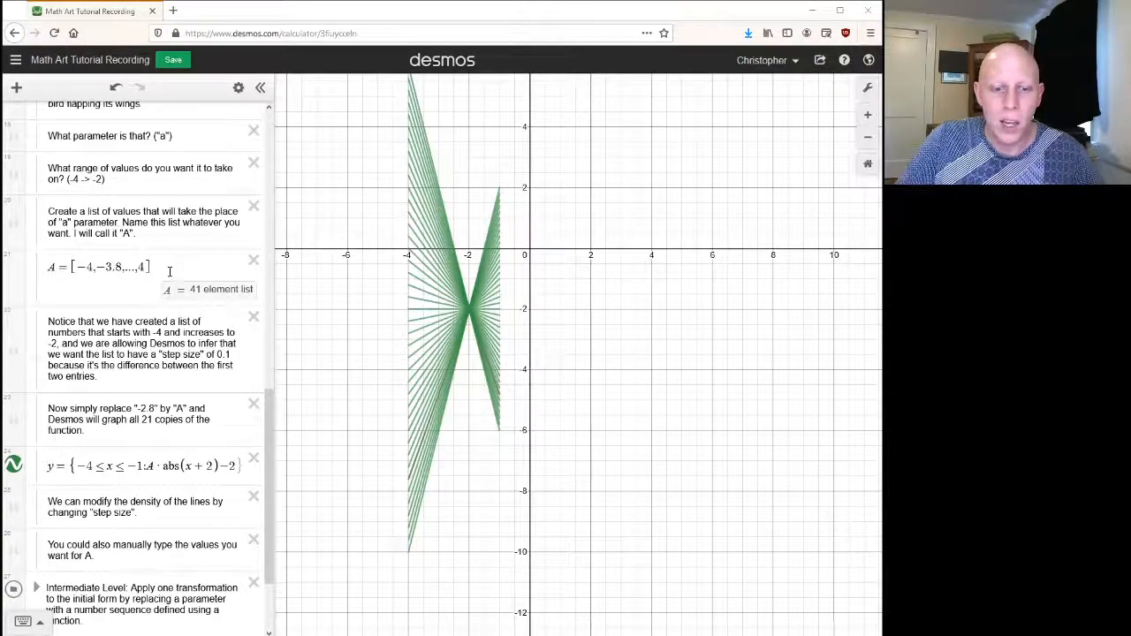
- Replace the contents of list A with the individual values −4, −3, −1, 0, 0.5 and 0.75
drag(158, 267, 80, 266)
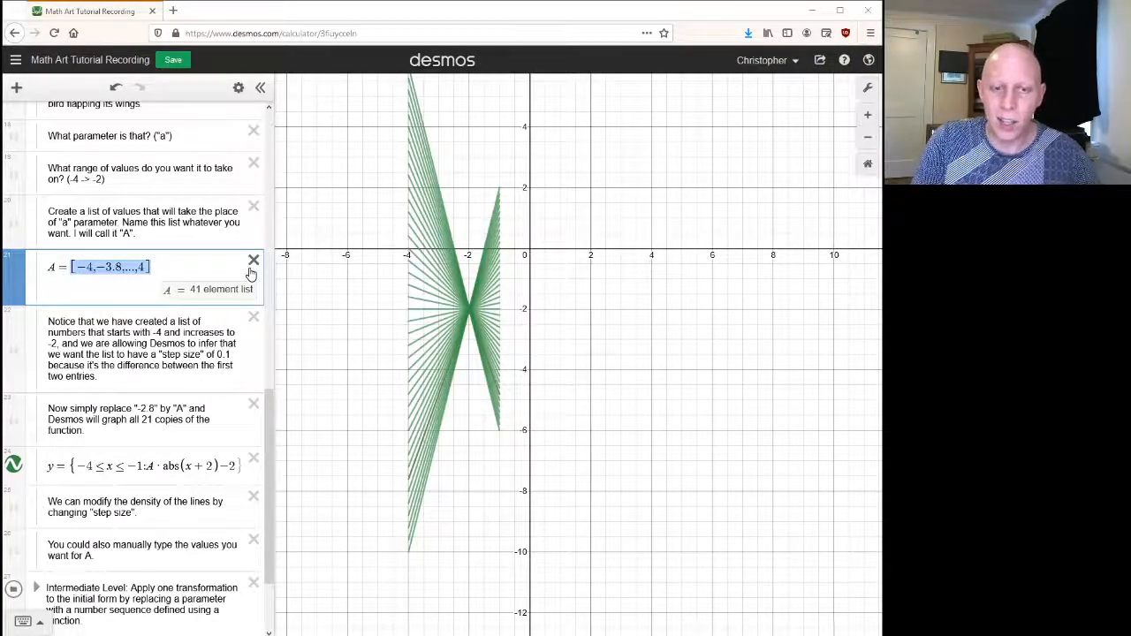
text([)
key(Delete)
key(Delete)
key(Delete)
key(Delete)
key(Delete)
key(Delete)
key(Delete)
key(Delete)
key(Delete)
key(Delete)
key(Delete)
key(Delete)
key(Delete)
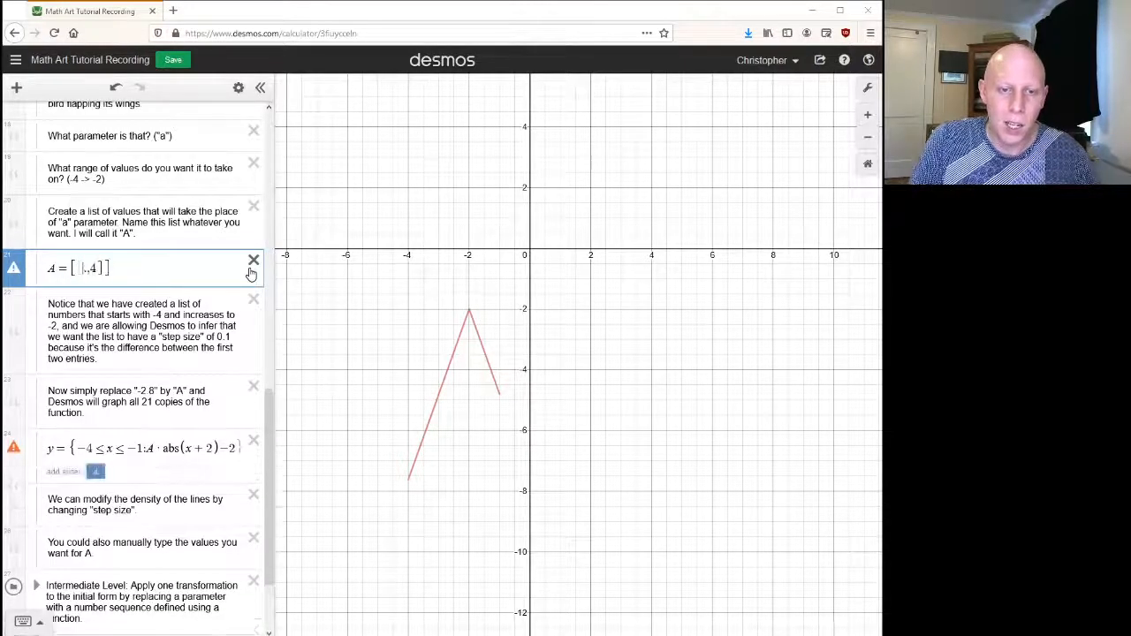
text([-4)
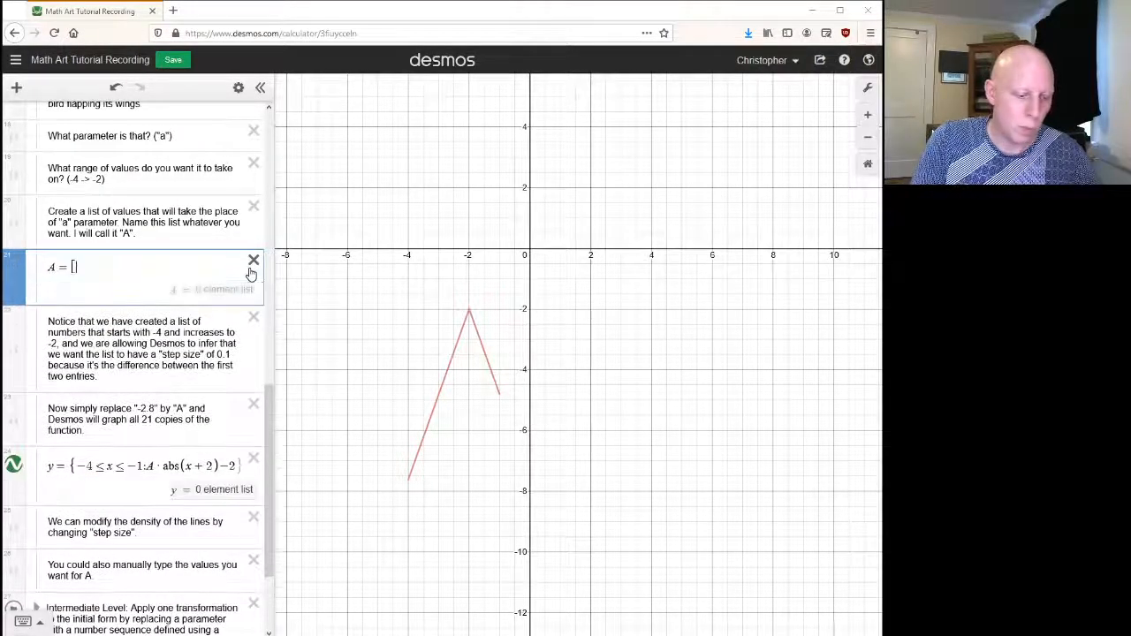
text(,)
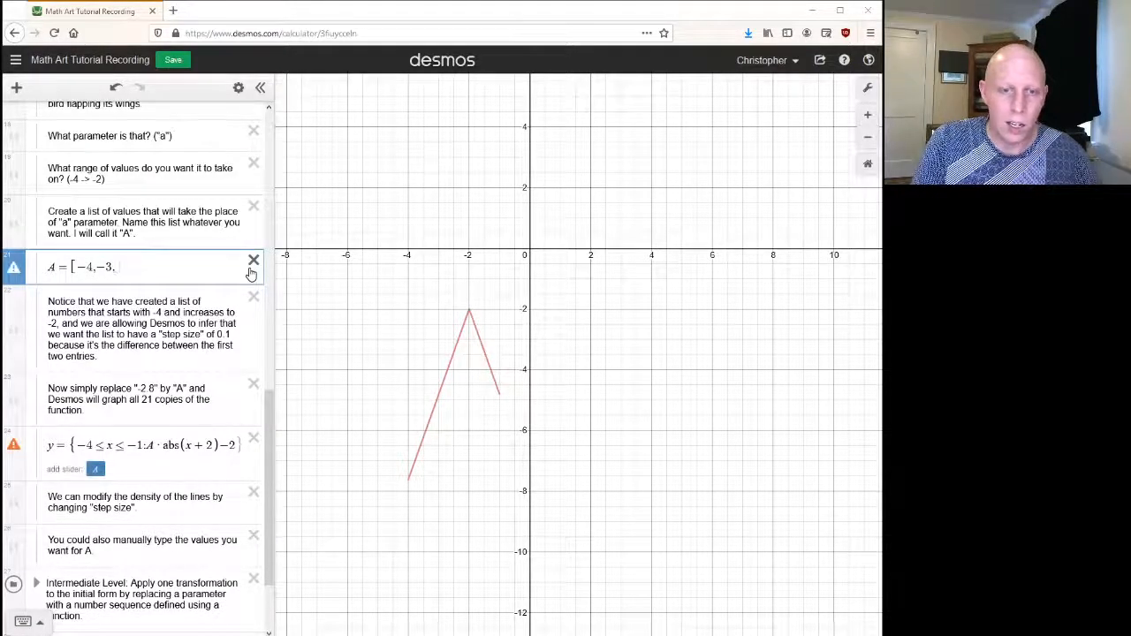
text(-3.-)
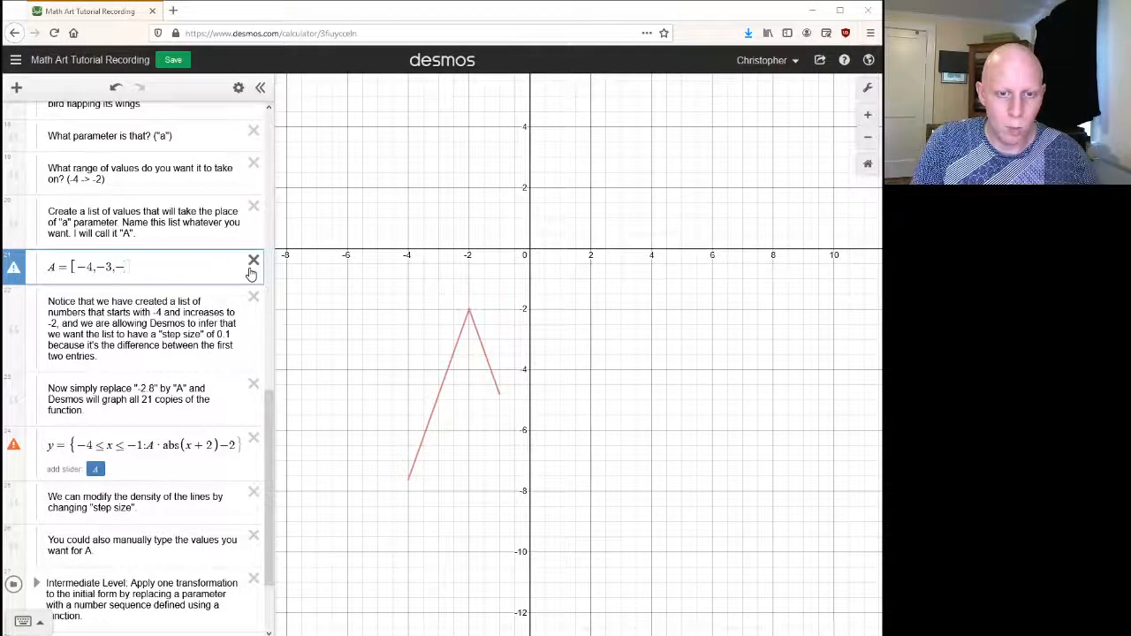
text(1,-)
key(BackSpace)
text(0,)
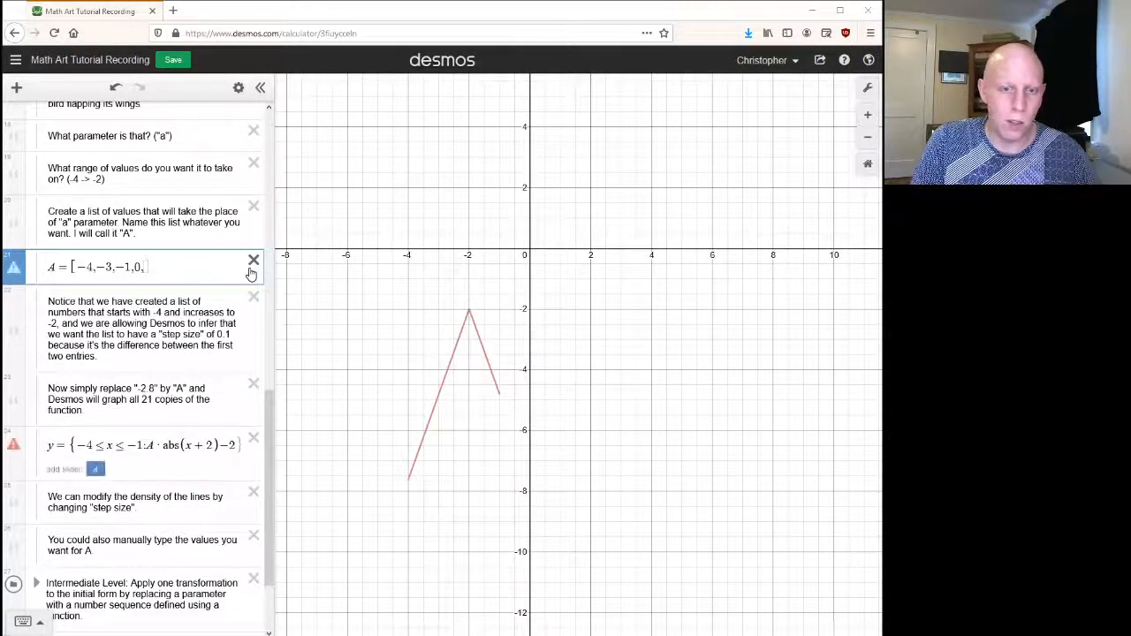
text(0.5,)
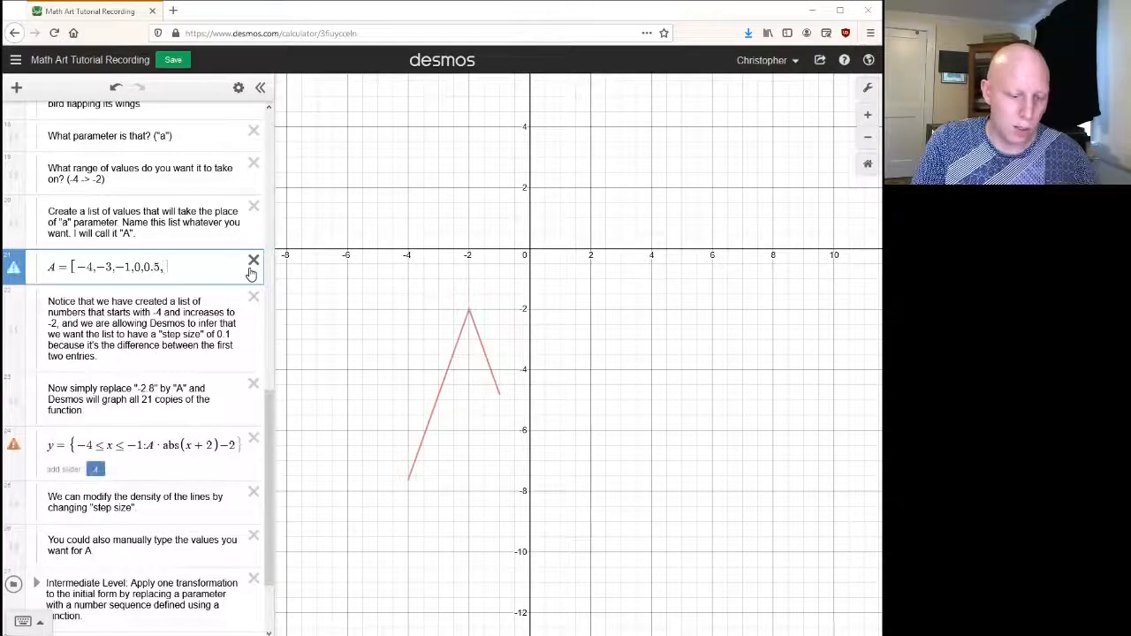
text(0.75)
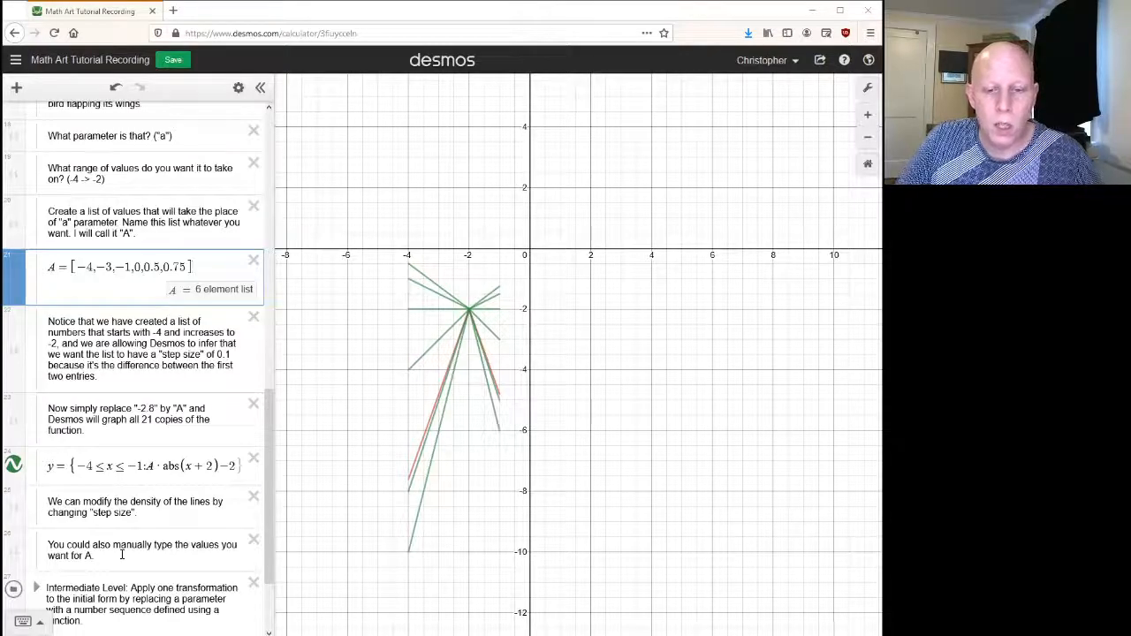
- Replace every entry after −4 in list A with −3.9,...,−2
mouse_move(194, 263)
mouse_down()
mouse_move(88, 268)
mouse_move(186, 265)
mouse_up()
click(88, 266)
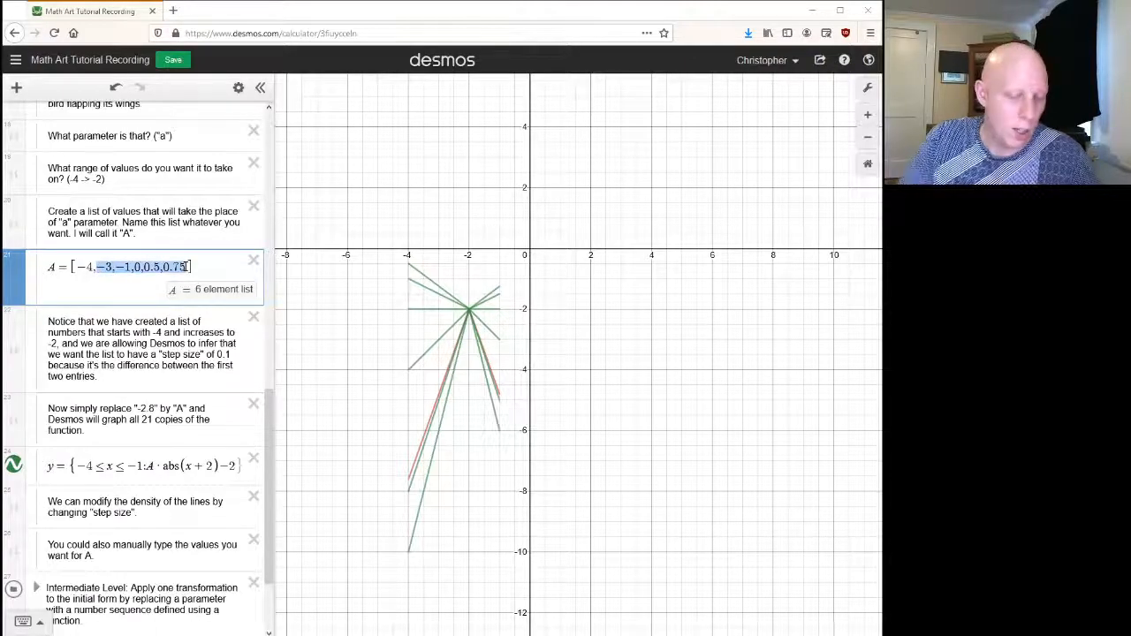
text(-3.9m)
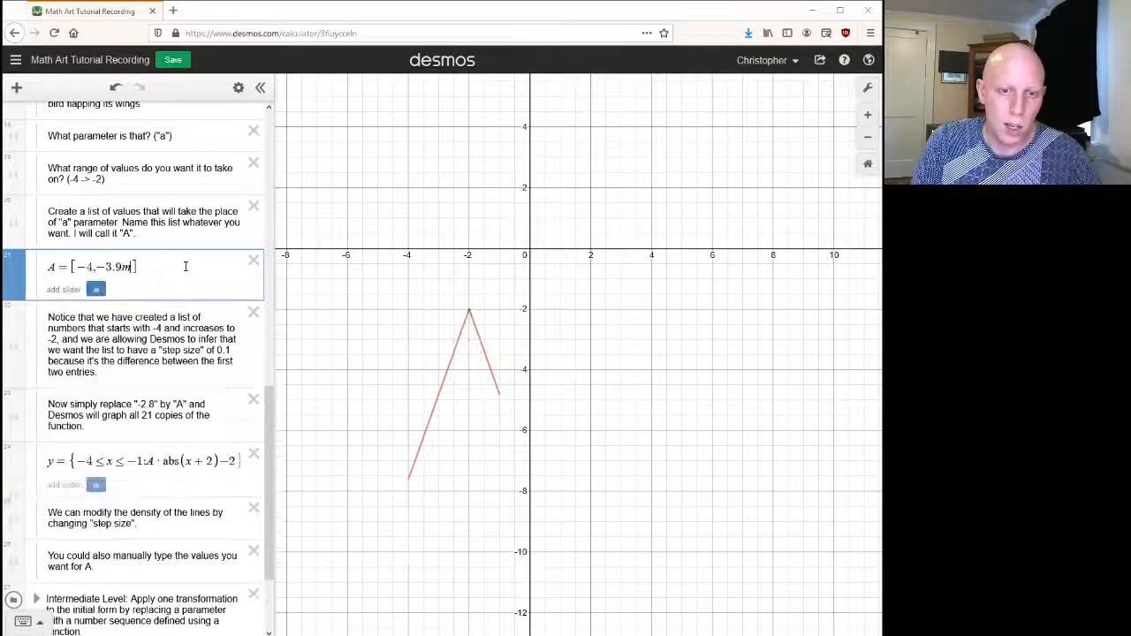
key(BackSpace)
text(,...)
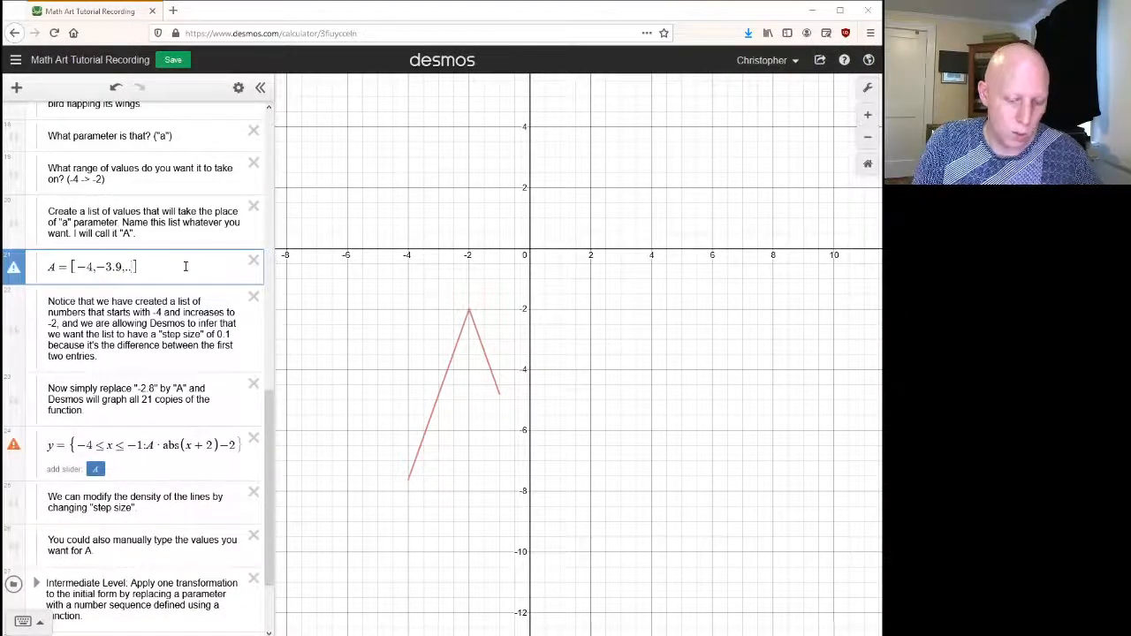
text(,-2)
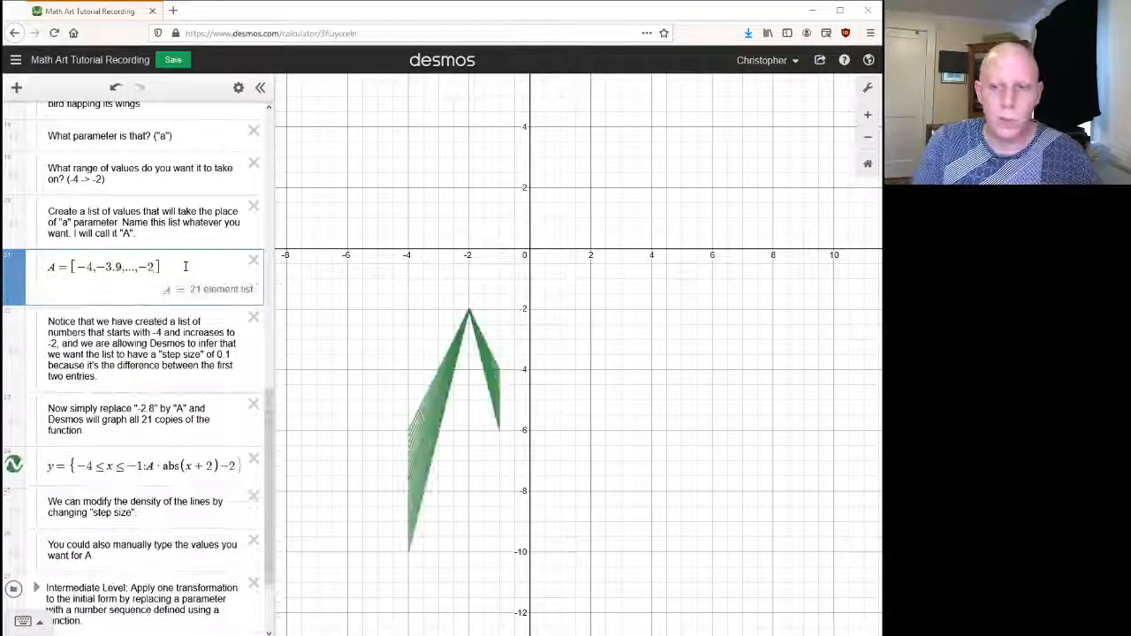